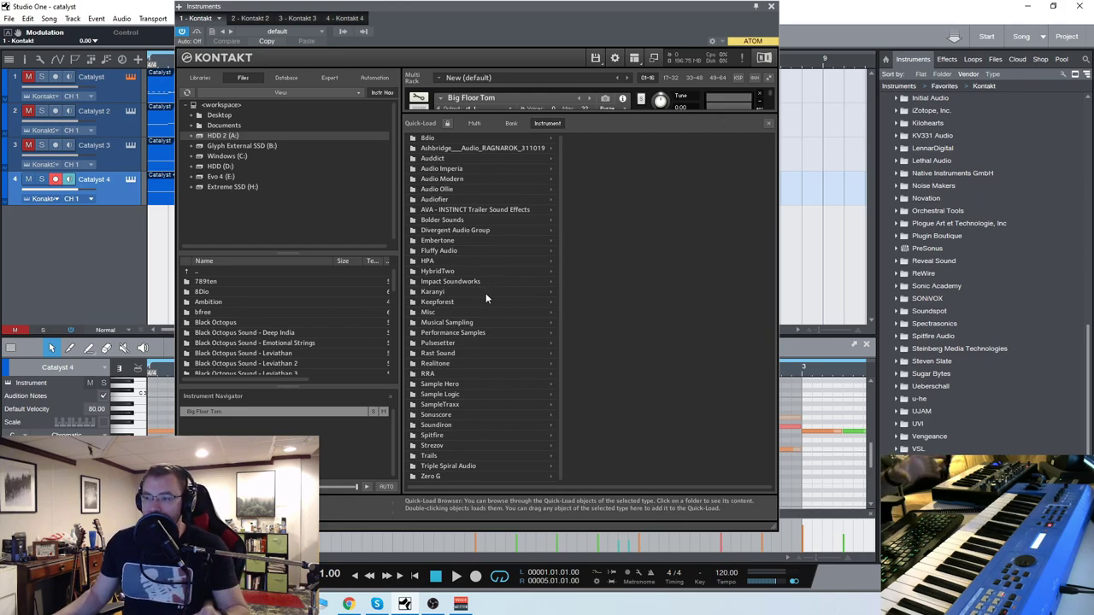
- Browse the quick-load instrument folders Misc, Catalyst Percussion, Catalyst to view the library's patches, and close the browser and instrument window
{"action": "left_click", "coordinate": [434, 313]}
{"action": "left_click", "coordinate": [605, 159]}
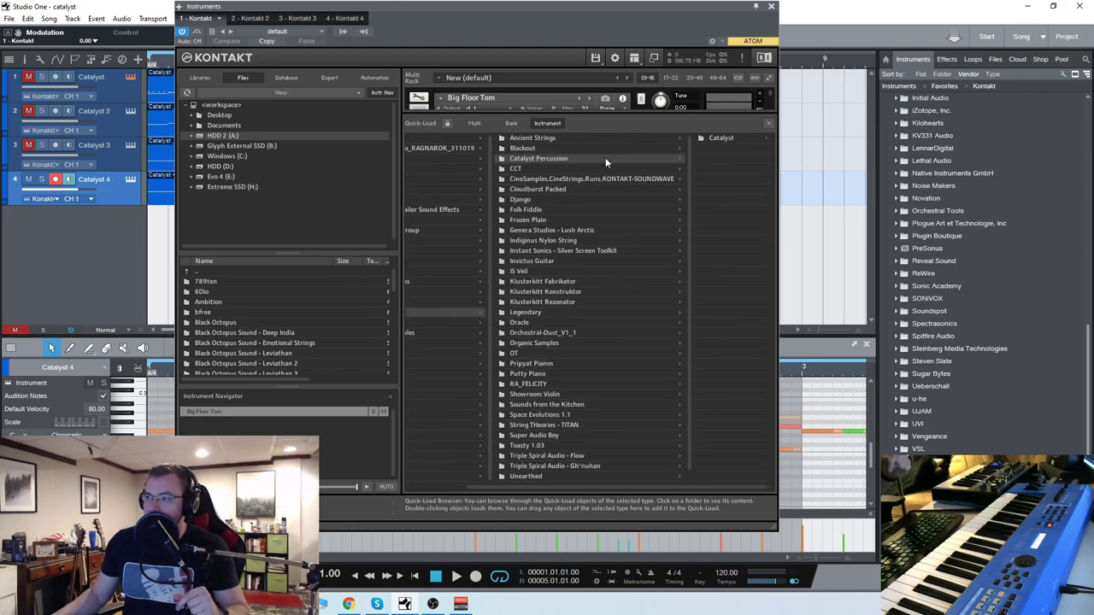
{"action": "left_click", "coordinate": [732, 139]}
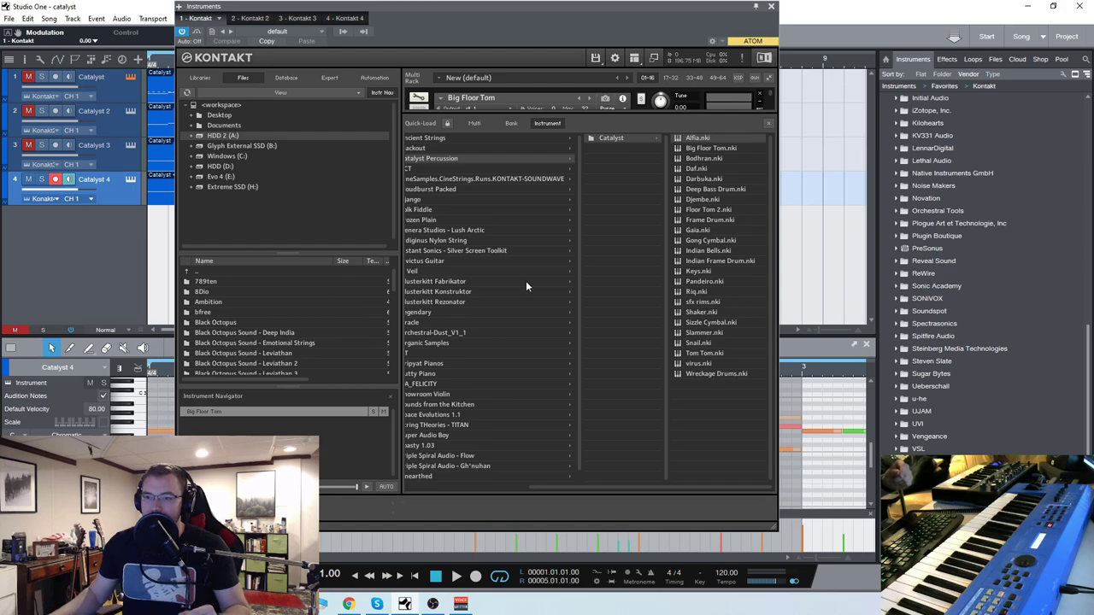
{"action": "left_click", "coordinate": [766, 126]}
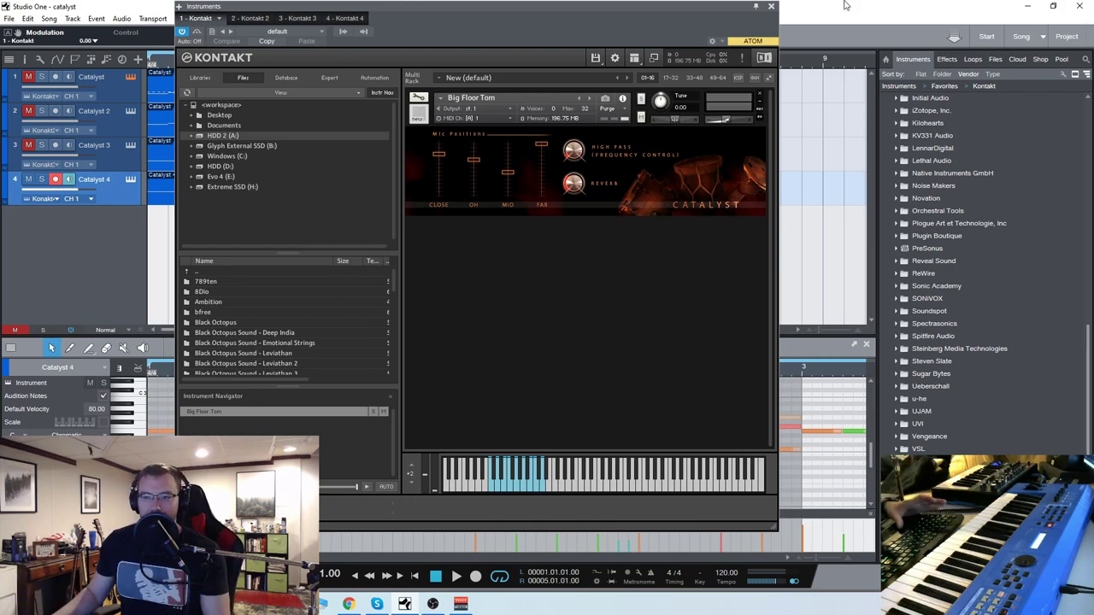
{"action": "left_click", "coordinate": [770, 7]}
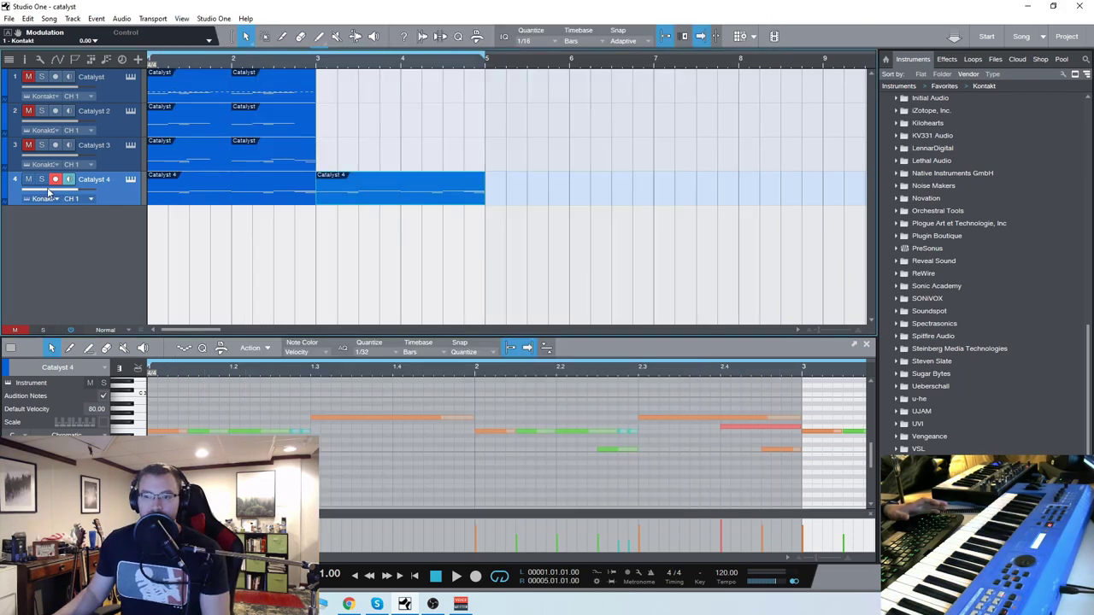
- Solo the Catalyst 4 track, start loop playback and open its Darbuka instrument
{"action": "left_click", "coordinate": [41, 179]}
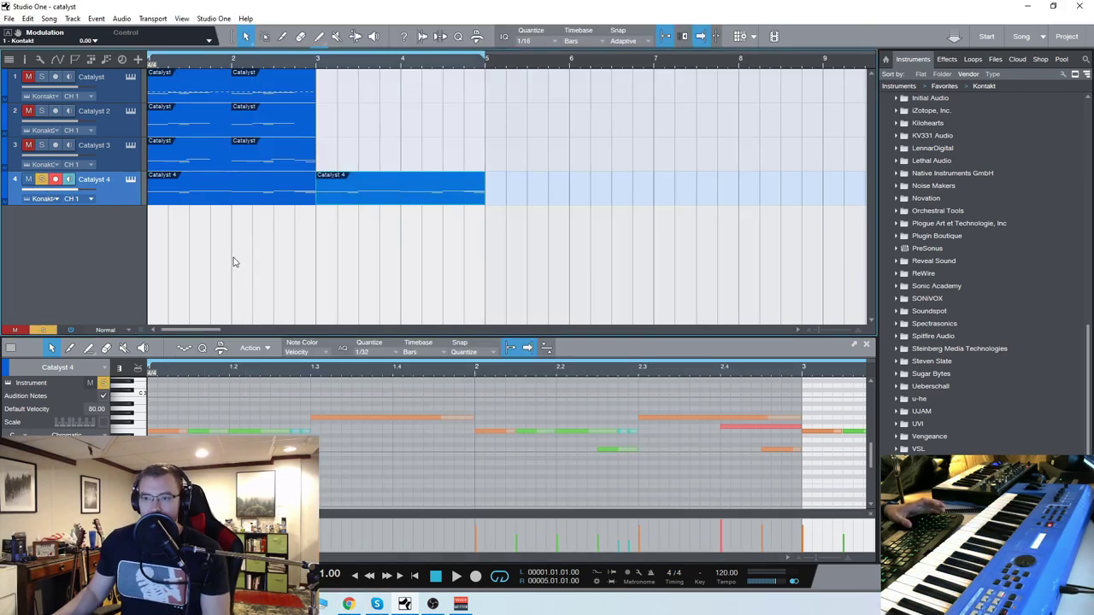
{"action": "key", "text": "space"}
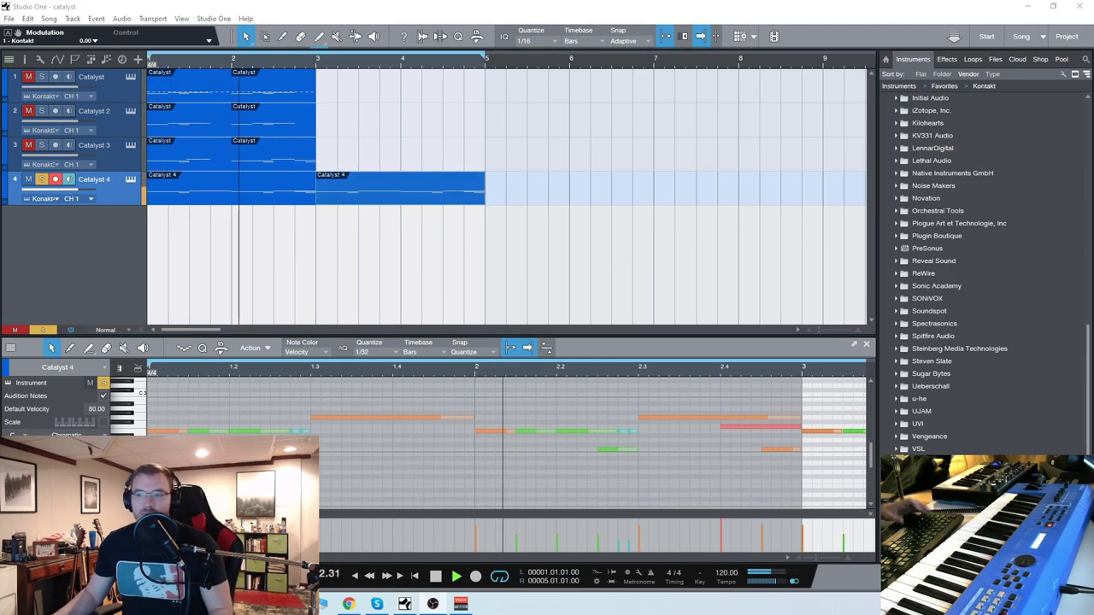
{"action": "left_click", "coordinate": [131, 179]}
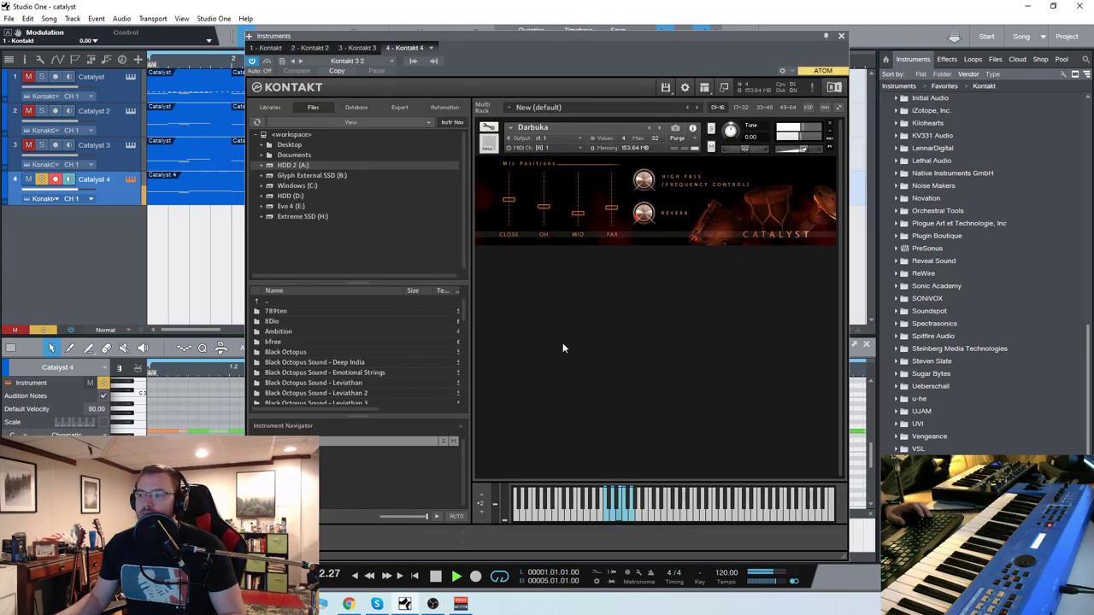
{"action": "left_click_drag", "start_coordinate": [616, 47], "coordinate": [602, 35]}
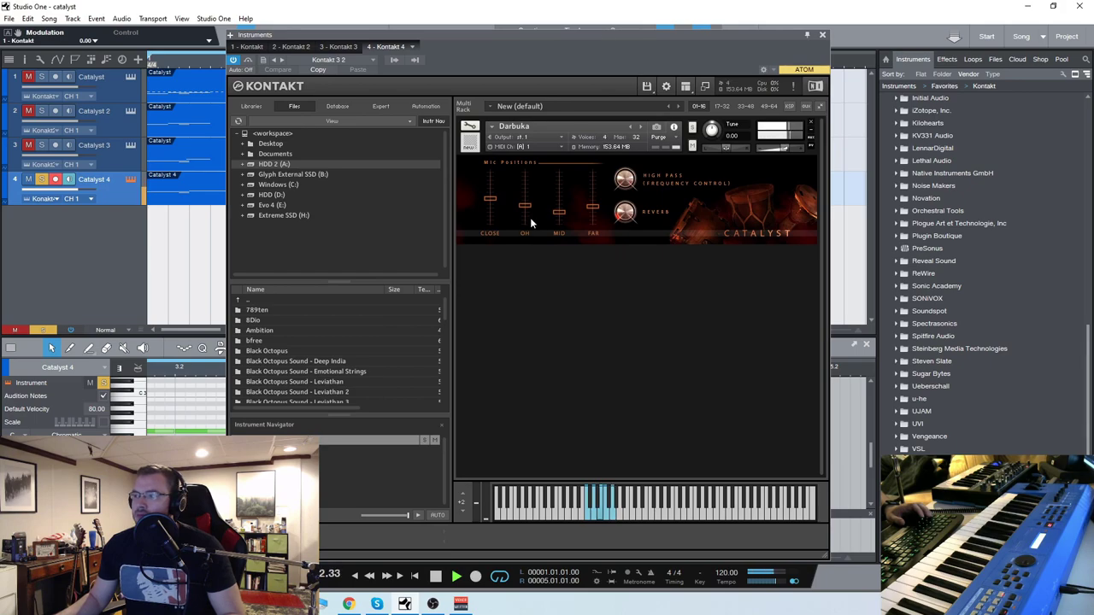
- Audition the Darbuka's mic positions and rebalance them with Close high, OH and Mid low, and Far around mid-level
{"action": "left_click_drag", "start_coordinate": [594, 209], "coordinate": [588, 249]}
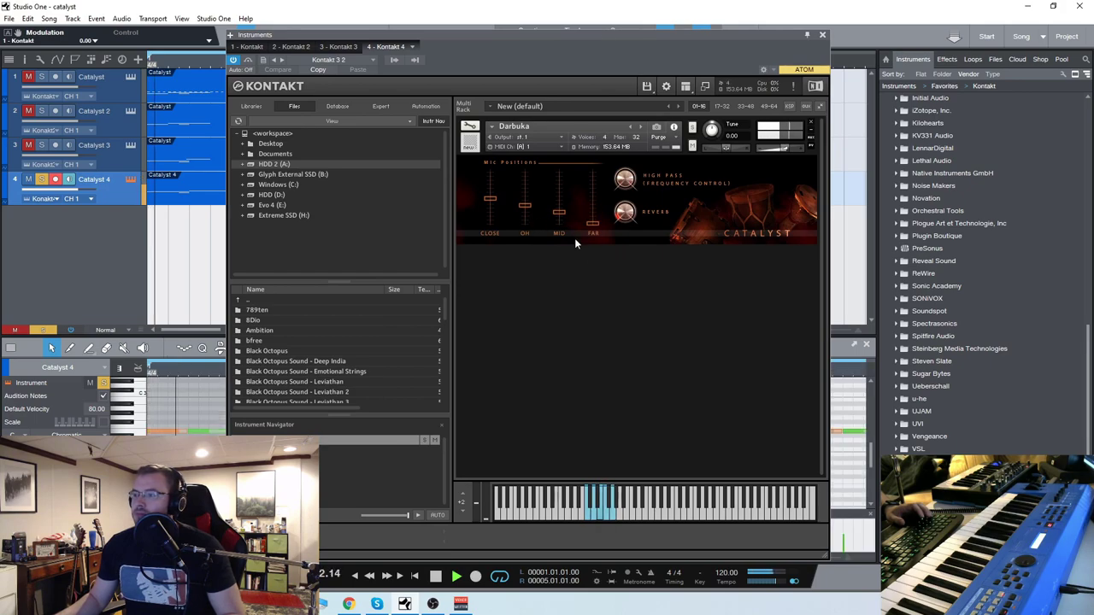
{"action": "left_click_drag", "start_coordinate": [492, 201], "coordinate": [497, 164]}
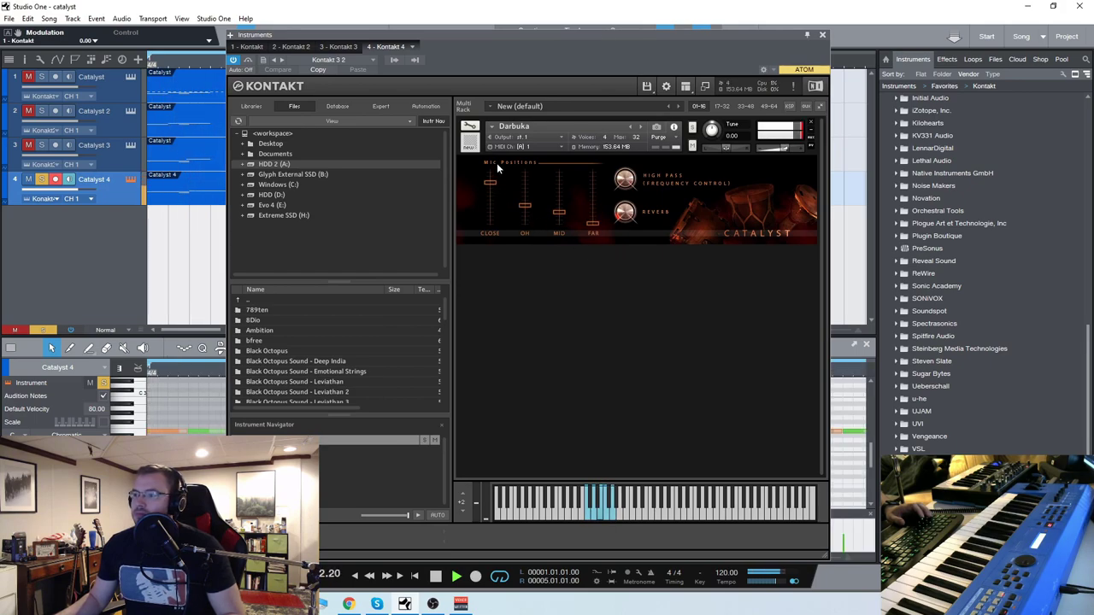
{"action": "left_click_drag", "start_coordinate": [499, 168], "coordinate": [497, 159]}
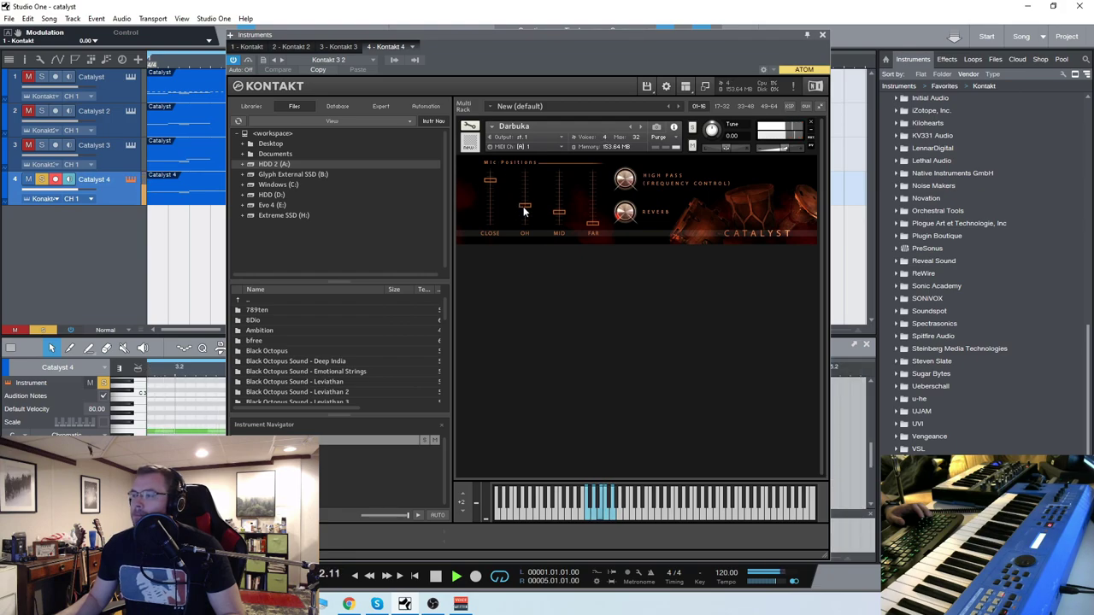
{"action": "left_click_drag", "start_coordinate": [490, 184], "coordinate": [493, 247]}
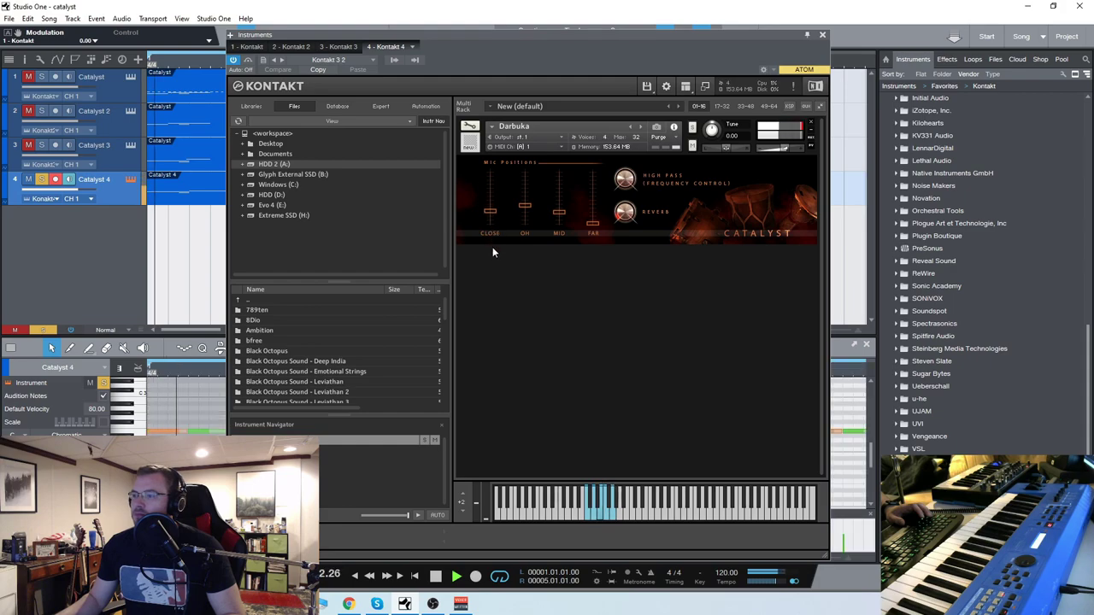
{"action": "left_click_drag", "start_coordinate": [526, 206], "coordinate": [537, 160]}
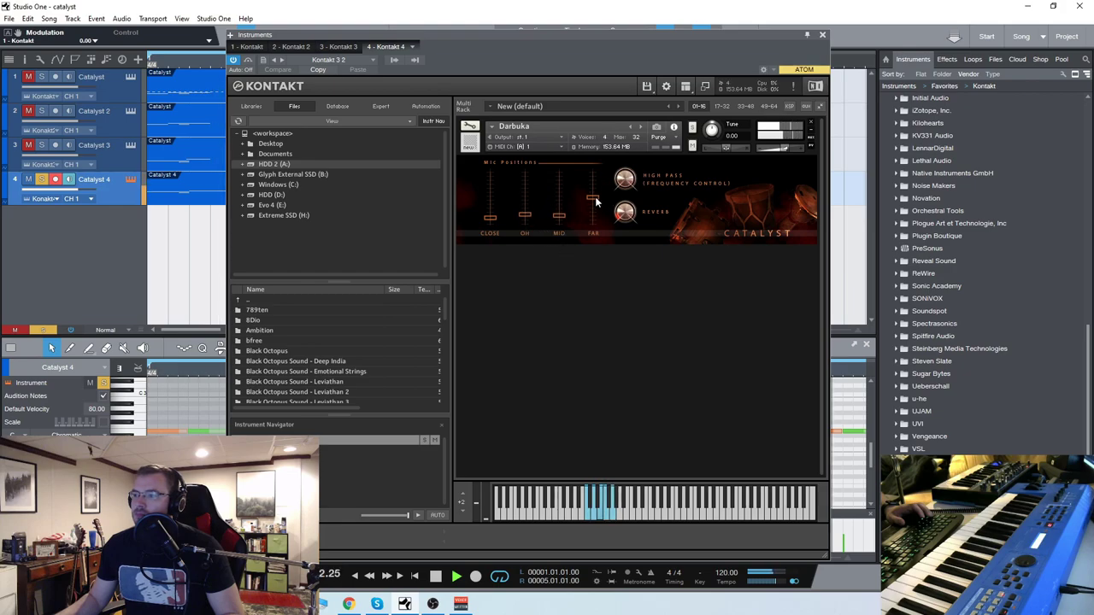
{"action": "left_click_drag", "start_coordinate": [596, 204], "coordinate": [599, 177]}
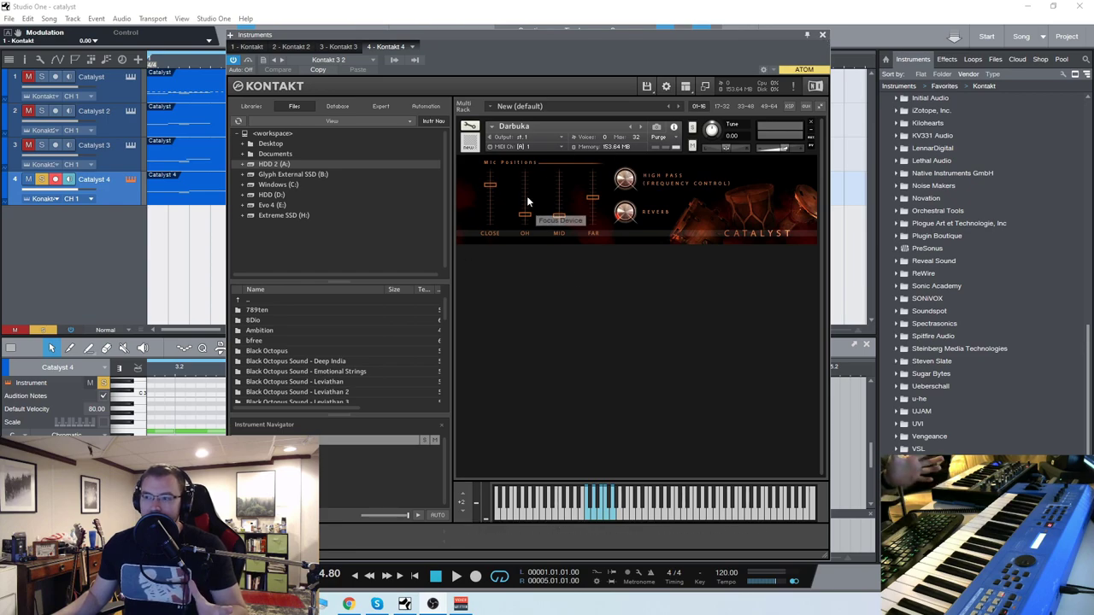
- Shorten the loop to end at bar 3 and play it with only the first Catalyst track soloed
{"action": "left_click", "coordinate": [822, 35]}
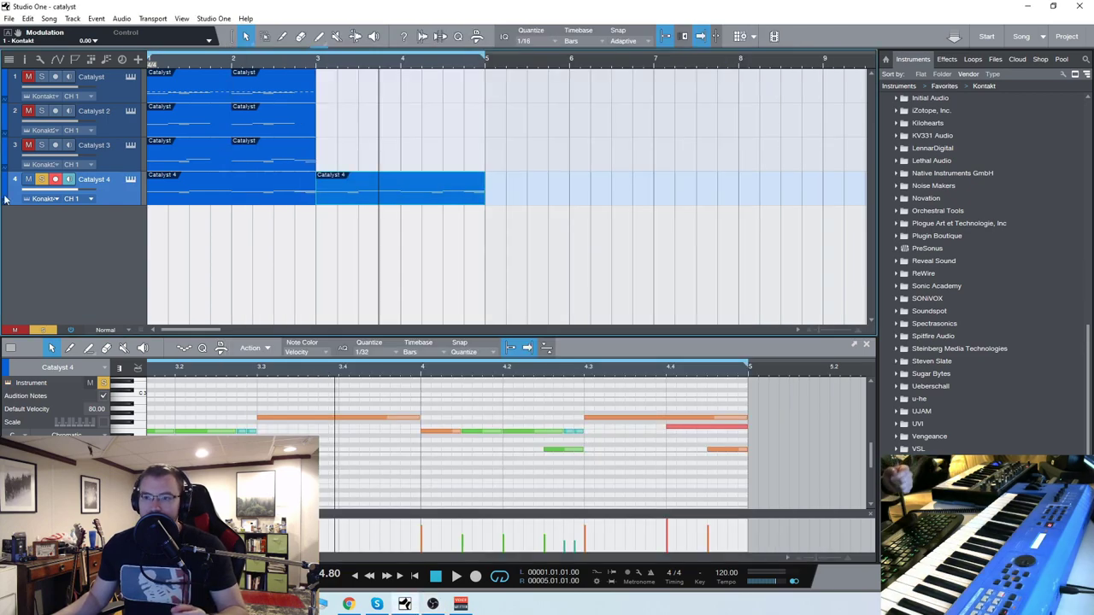
{"action": "left_click", "coordinate": [29, 180]}
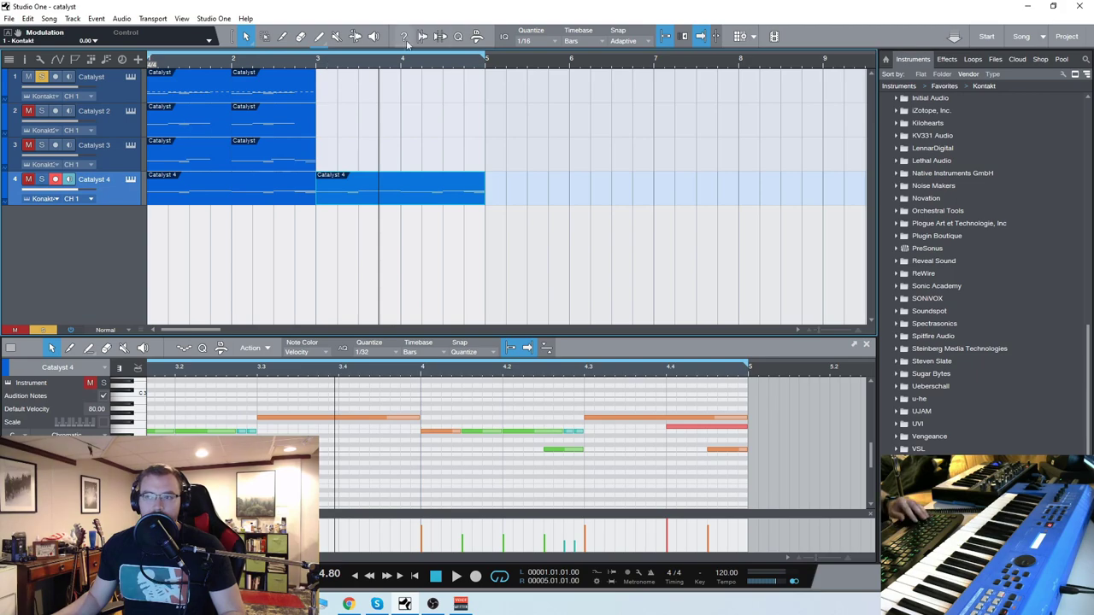
{"action": "left_click_drag", "start_coordinate": [484, 58], "coordinate": [321, 82]}
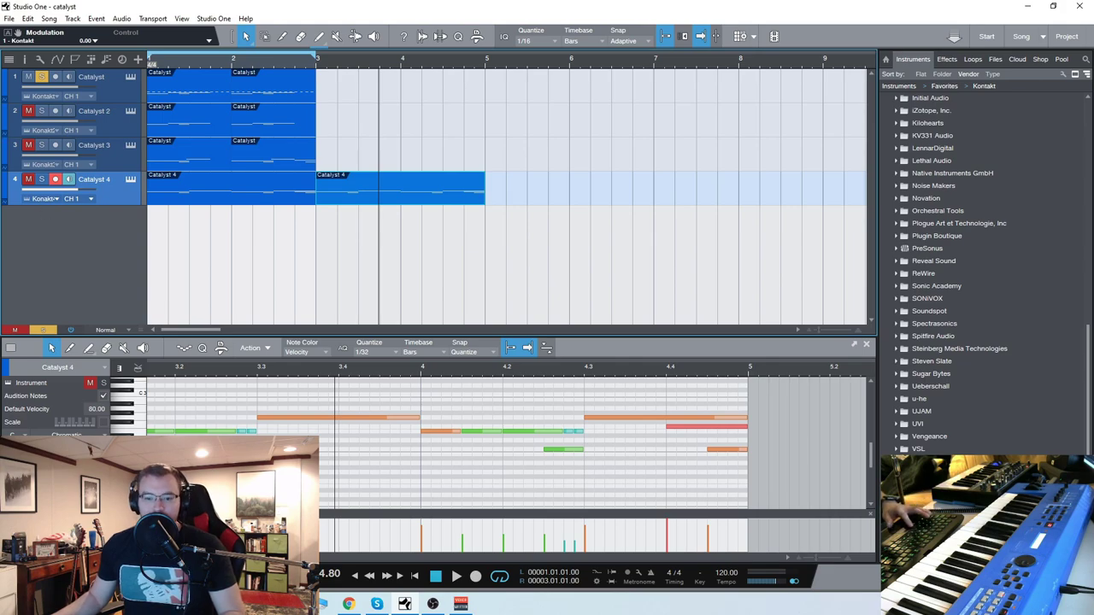
{"action": "key", "text": "space"}
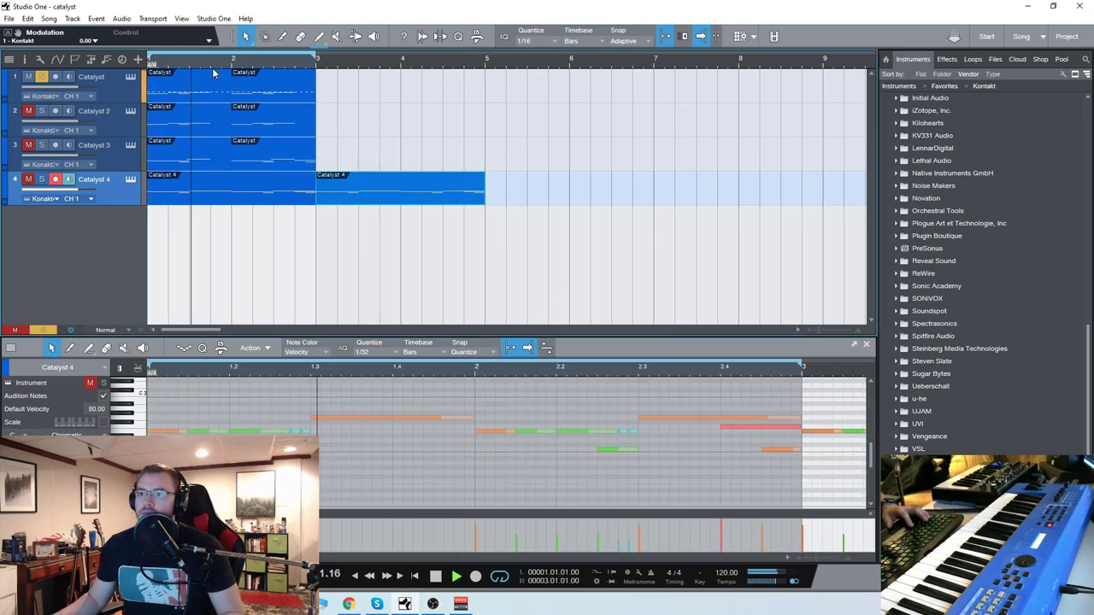
- Open the first track's Big Floor Tom instrument, raise Close to maximum, and audition the Far mic near minimum and at maximum
{"action": "left_click", "coordinate": [129, 76]}
{"action": "left_click_drag", "start_coordinate": [564, 5], "coordinate": [642, 24]}
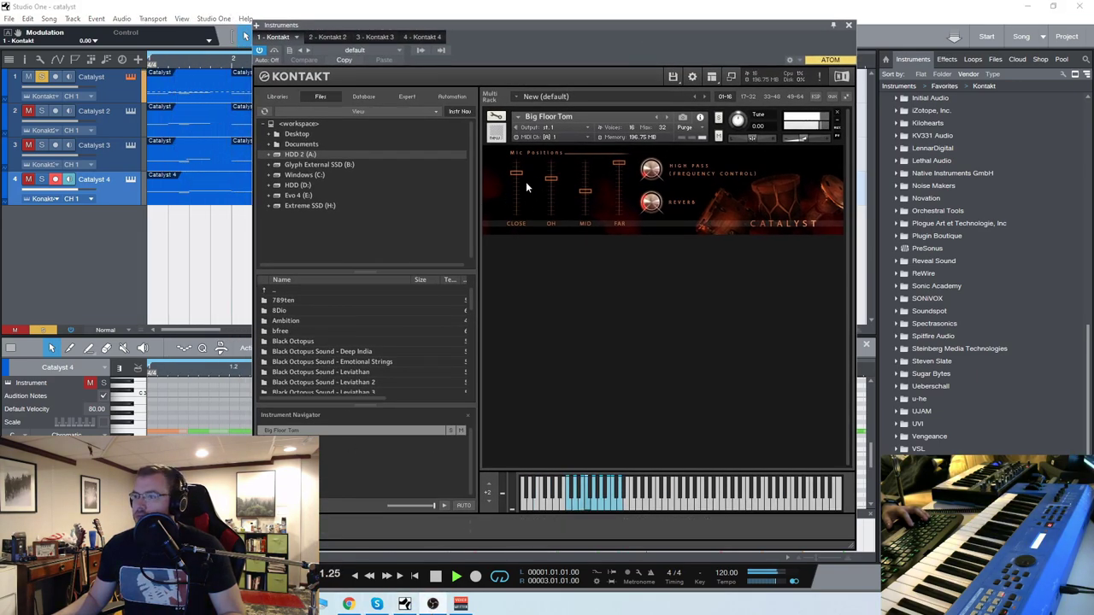
{"action": "left_click_drag", "start_coordinate": [619, 162], "coordinate": [616, 268]}
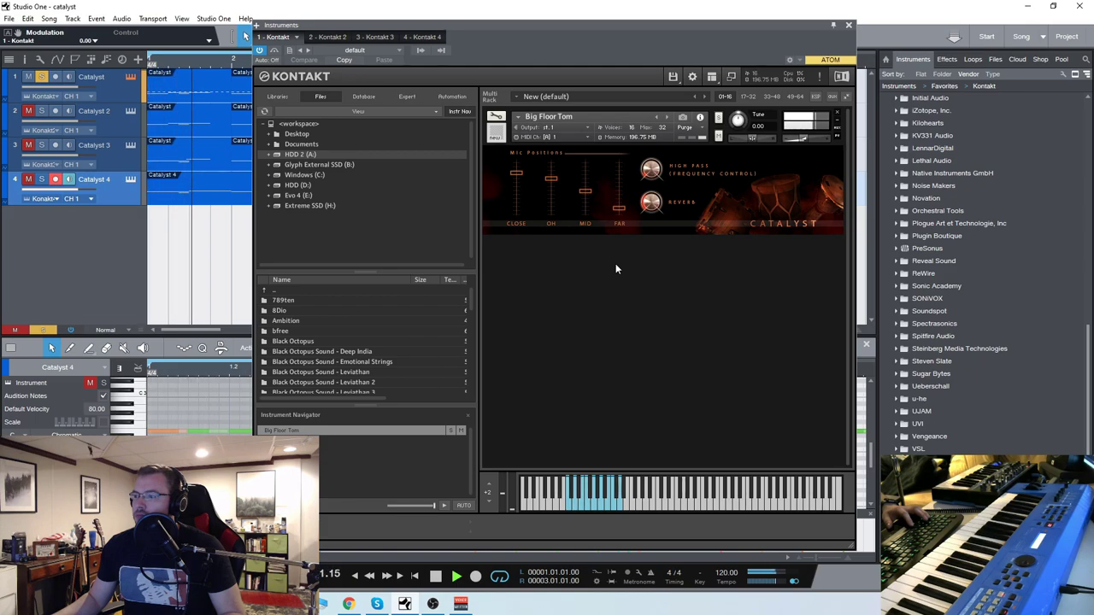
{"action": "left_click_drag", "start_coordinate": [517, 173], "coordinate": [516, 162]}
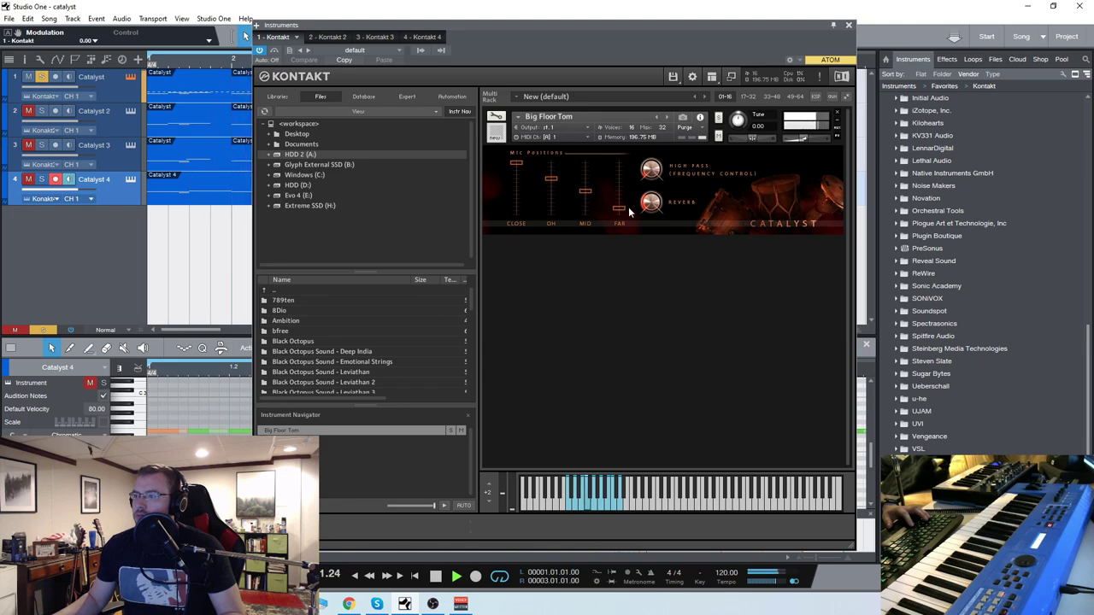
{"action": "left_click_drag", "start_coordinate": [626, 196], "coordinate": [683, 150]}
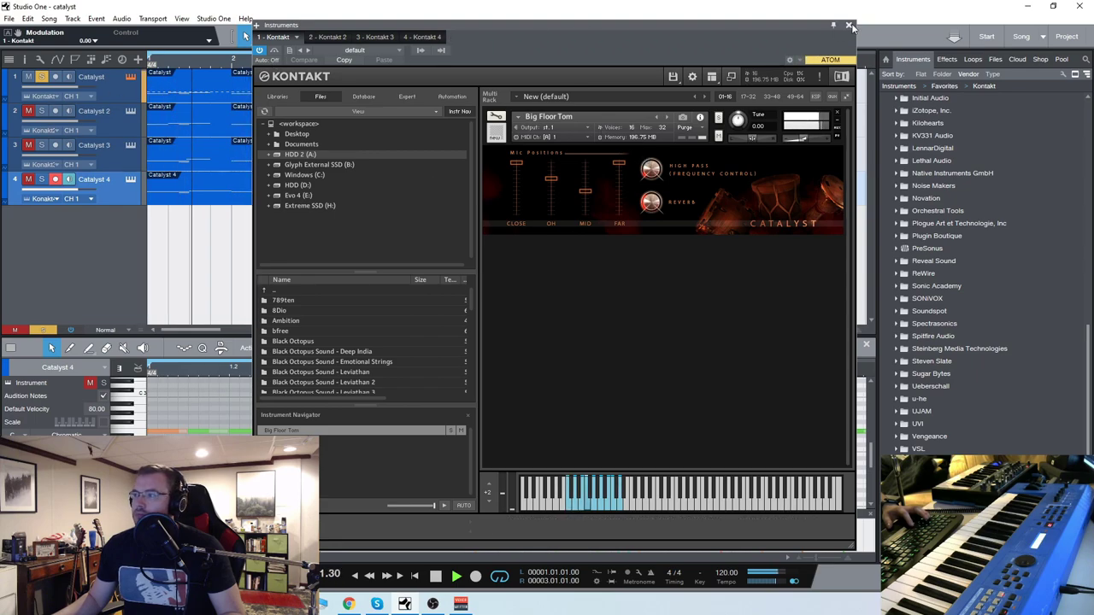
- Open the Bodhran instrument of the Catalyst 2 track and solo that track in place of the first one
{"action": "left_click", "coordinate": [206, 131]}
{"action": "left_click", "coordinate": [32, 113]}
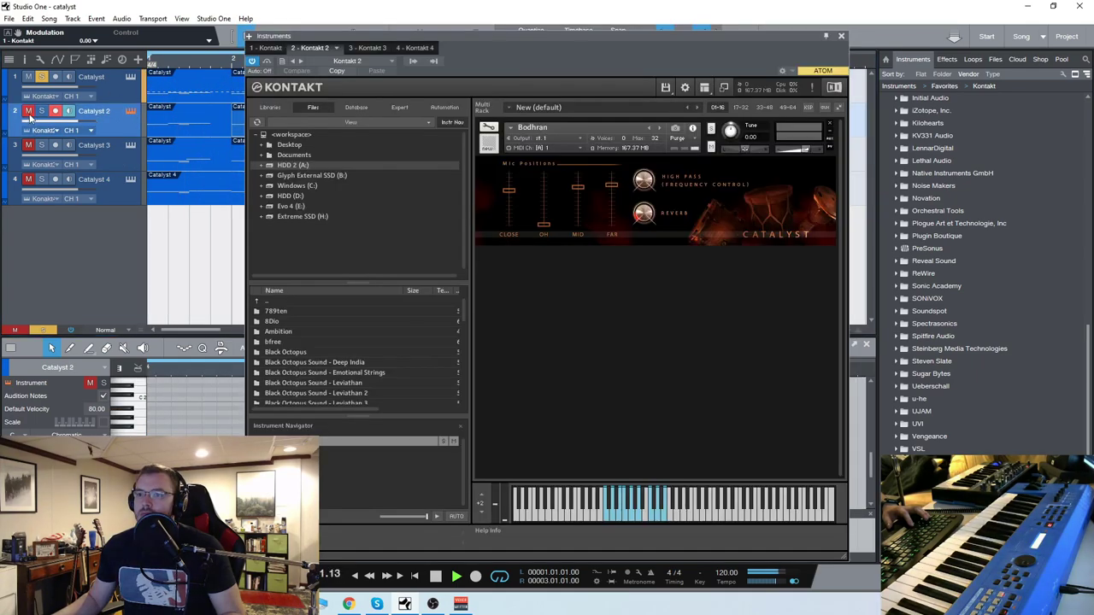
{"action": "key", "text": "s"}
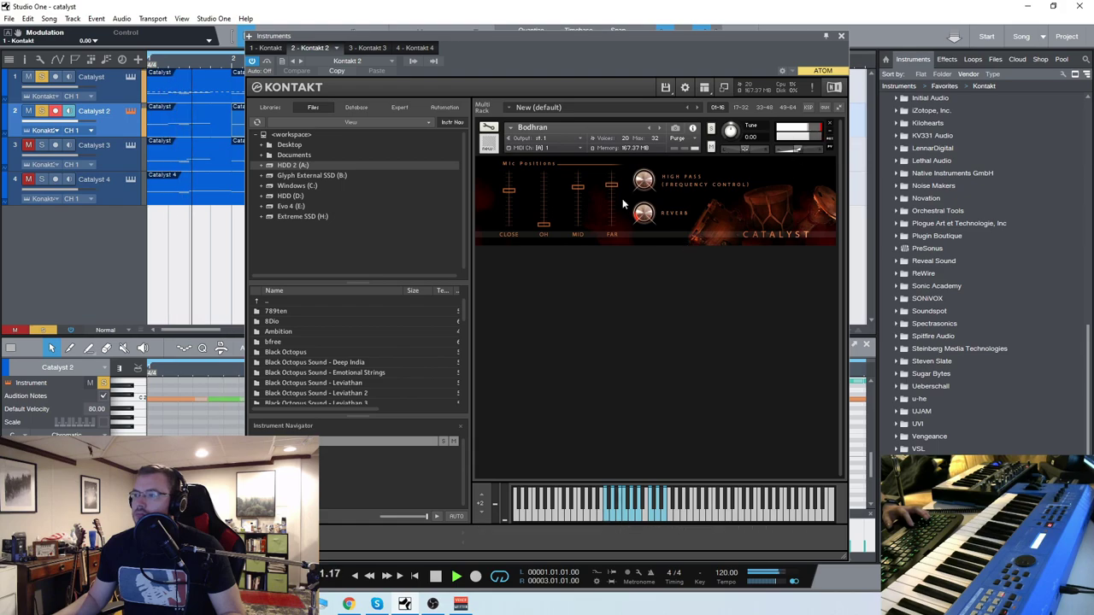
- Raise the Bodhran's Close mic, audition Far at minimum and set it back near the top, and close the instrument window
{"action": "left_click_drag", "start_coordinate": [612, 186], "coordinate": [601, 338]}
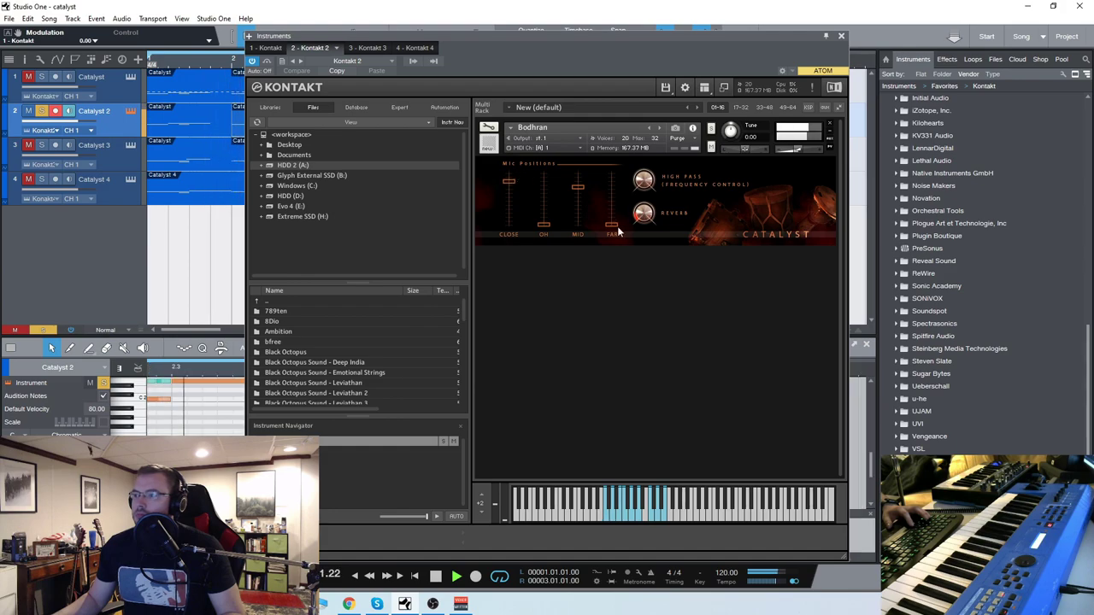
{"action": "left_click_drag", "start_coordinate": [614, 222], "coordinate": [614, 186]}
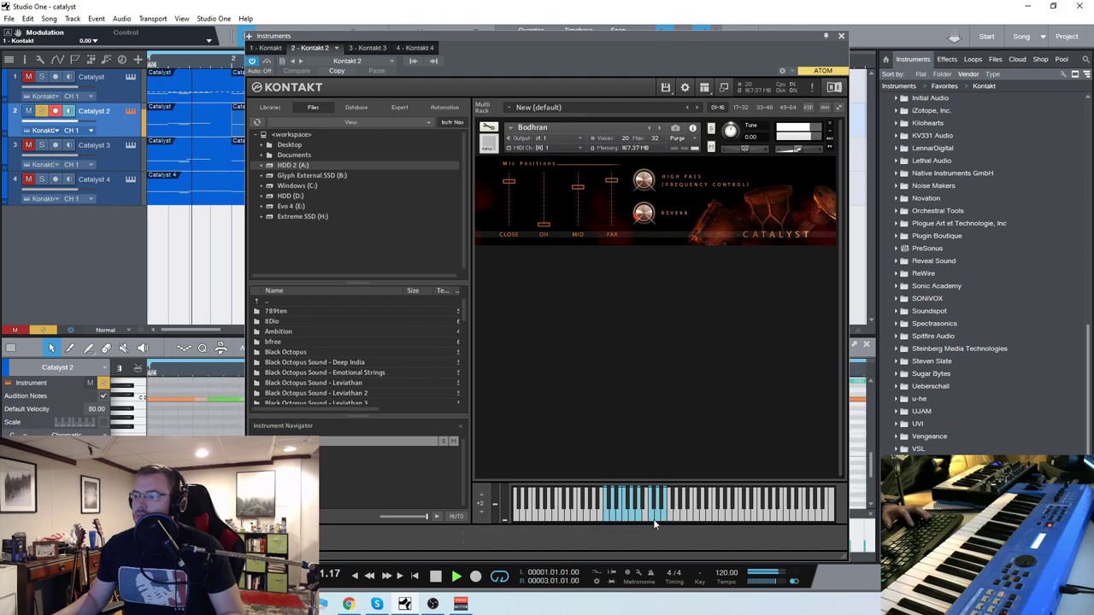
{"action": "left_click", "coordinate": [841, 35]}
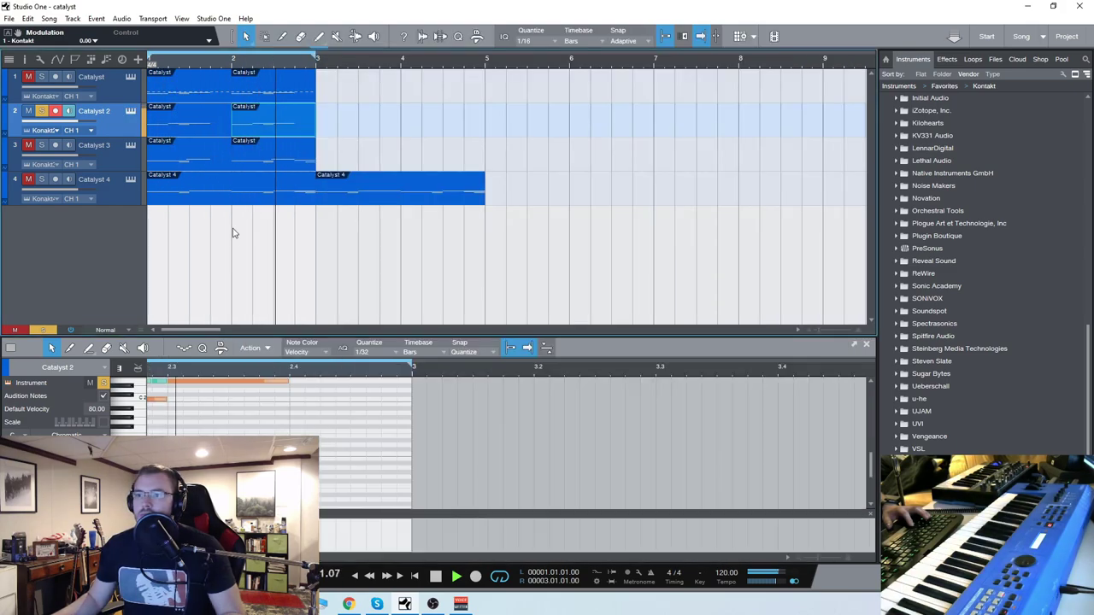
- Solo the Catalyst 3 track and rebalance its Daf mics, raising Close and OH and auditioning Far at minimum and near the top
{"action": "left_click", "coordinate": [137, 157]}
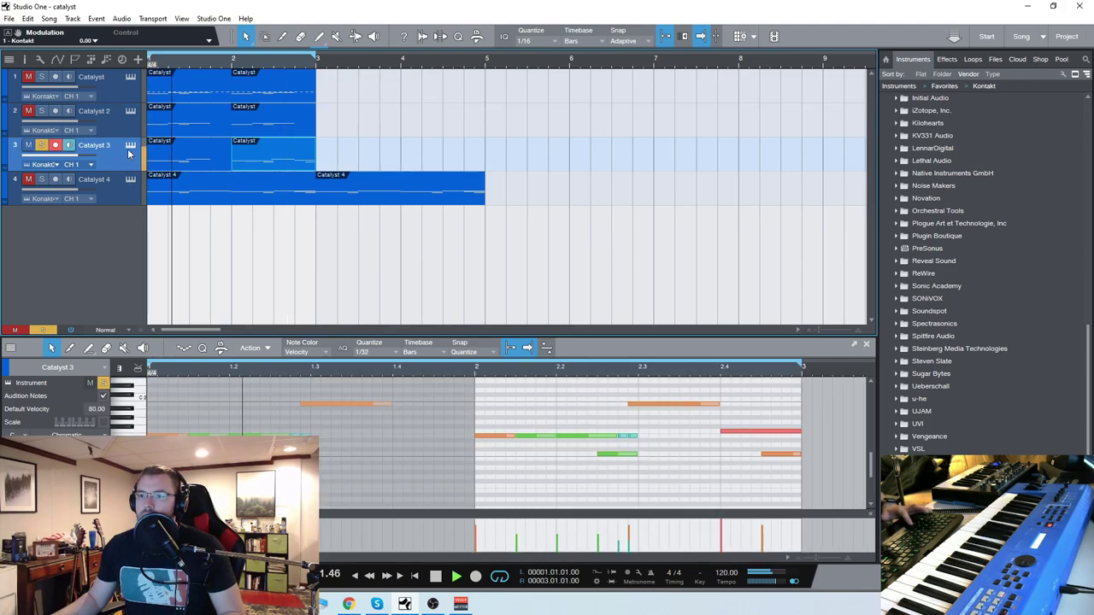
{"action": "left_click", "coordinate": [131, 146]}
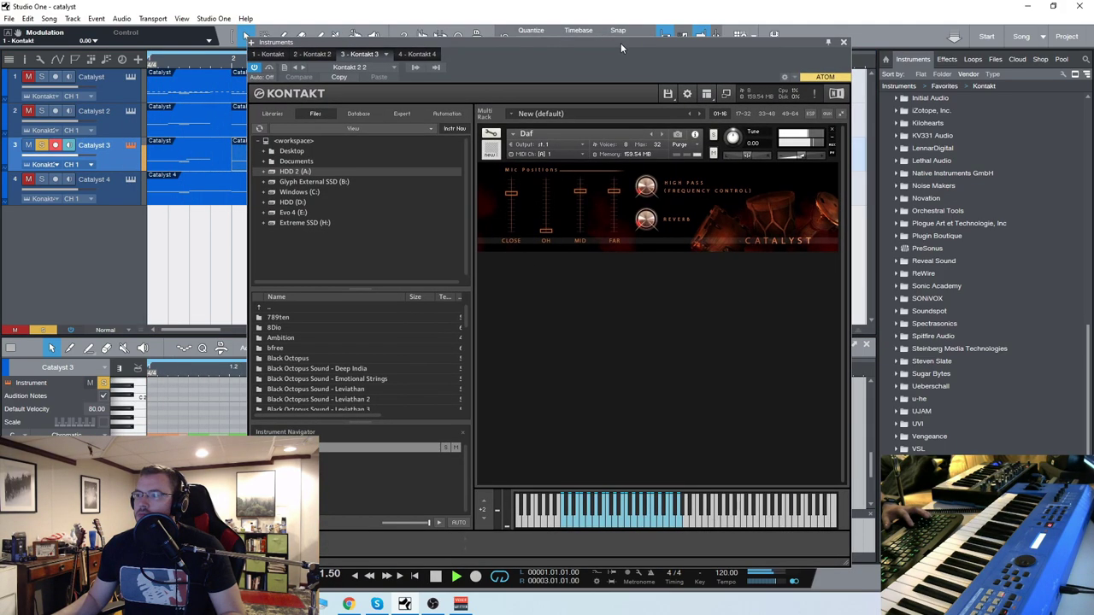
{"action": "left_click_drag", "start_coordinate": [617, 196], "coordinate": [615, 231]}
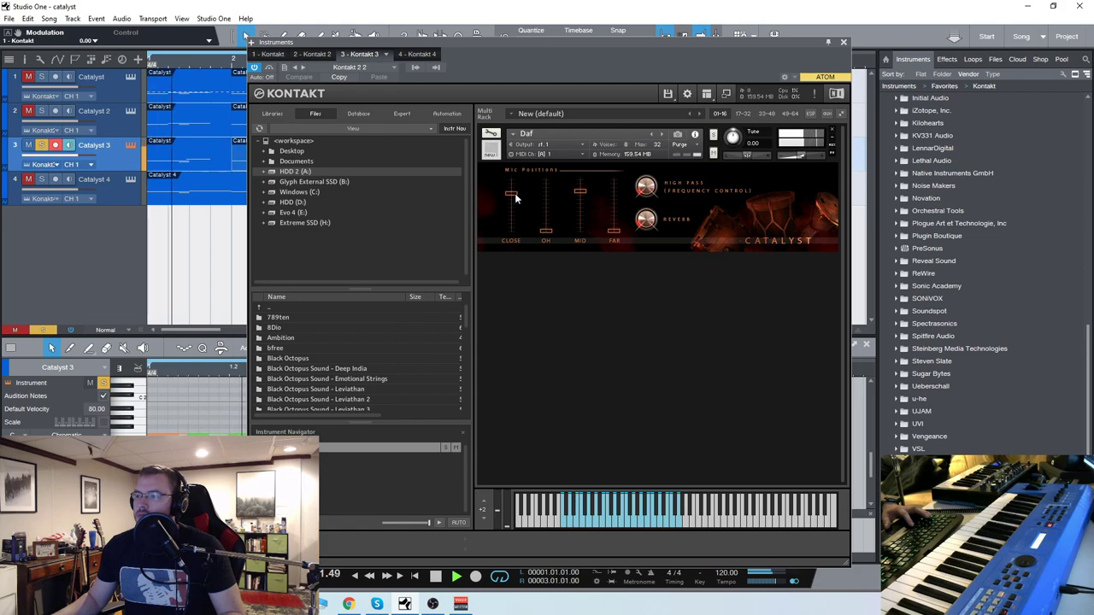
{"action": "left_click_drag", "start_coordinate": [516, 199], "coordinate": [519, 175]}
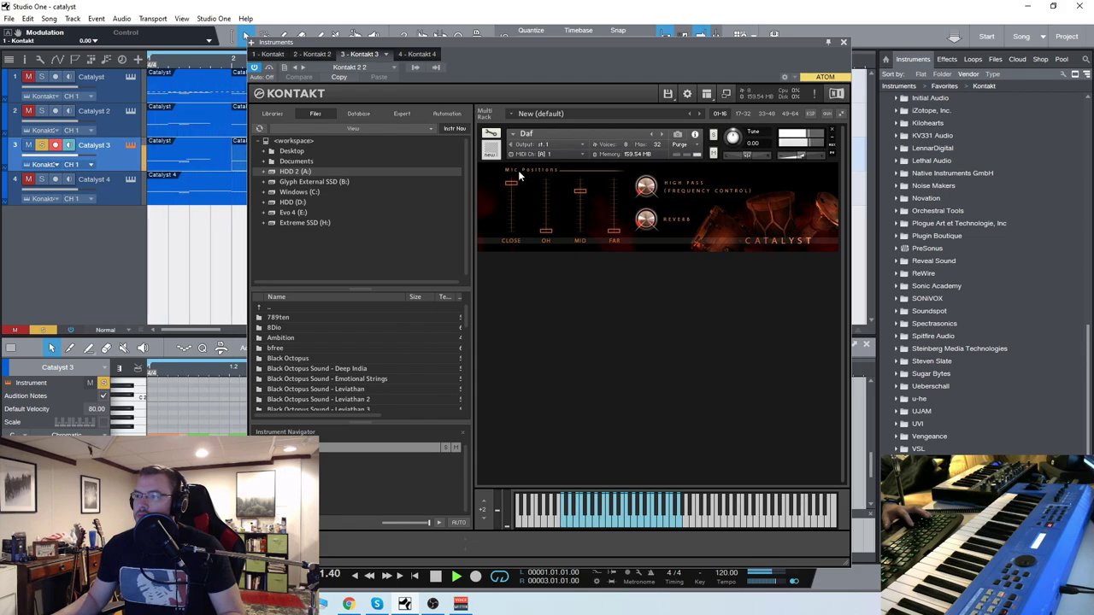
{"action": "left_click_drag", "start_coordinate": [545, 231], "coordinate": [547, 197]}
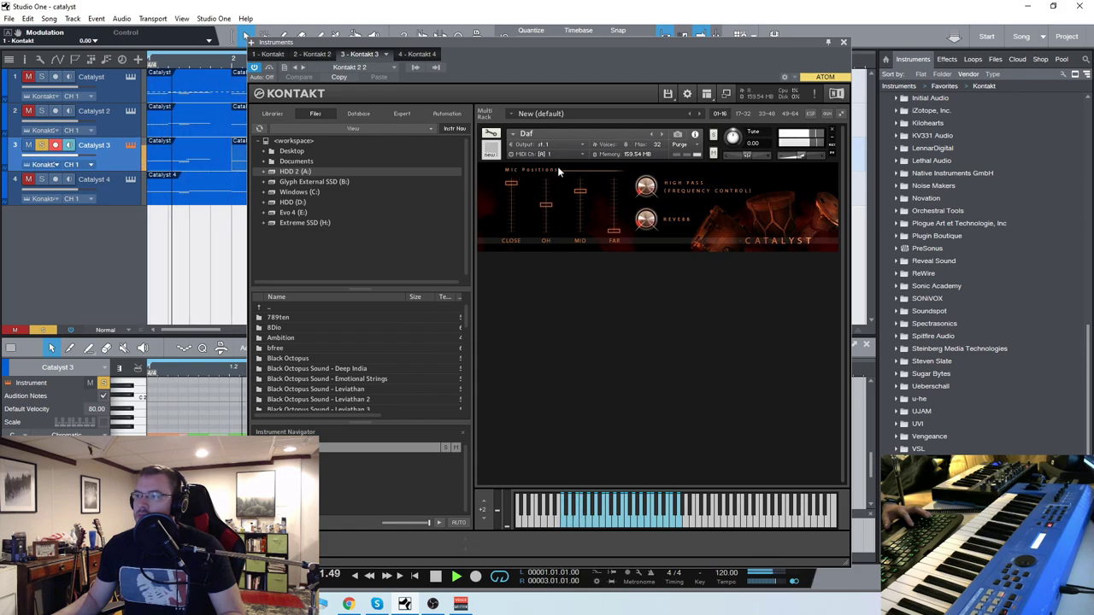
{"action": "left_click_drag", "start_coordinate": [614, 231], "coordinate": [622, 207]}
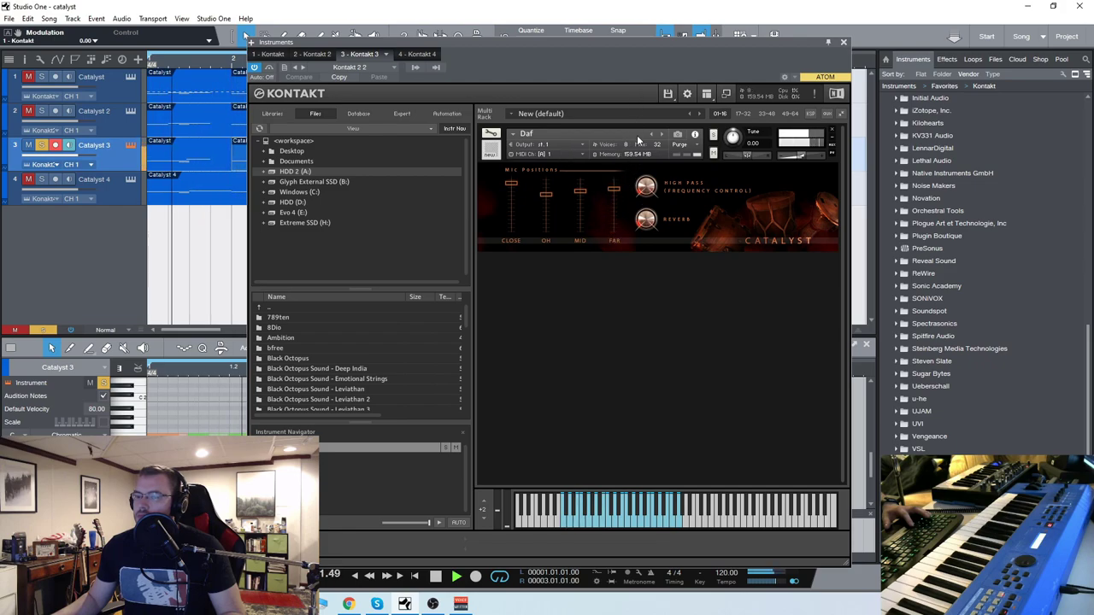
- Solo Catalyst 4, Catalyst 2 and the first track alongside Catalyst 3, close the instrument window, and stop playback after auditioning the mix
{"action": "left_click", "coordinate": [28, 179]}
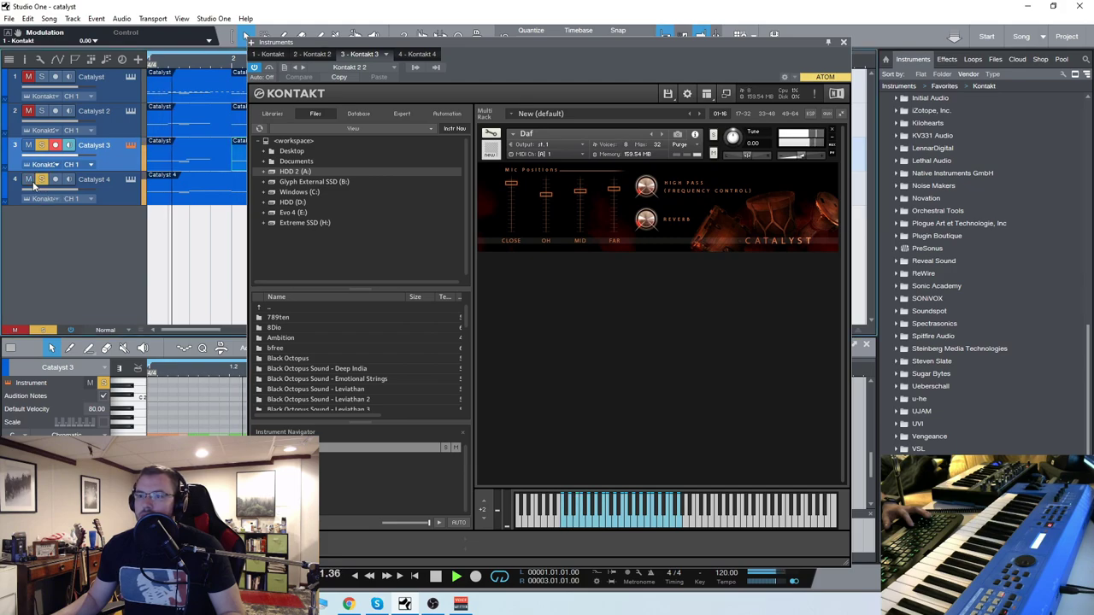
{"action": "left_click", "coordinate": [29, 111]}
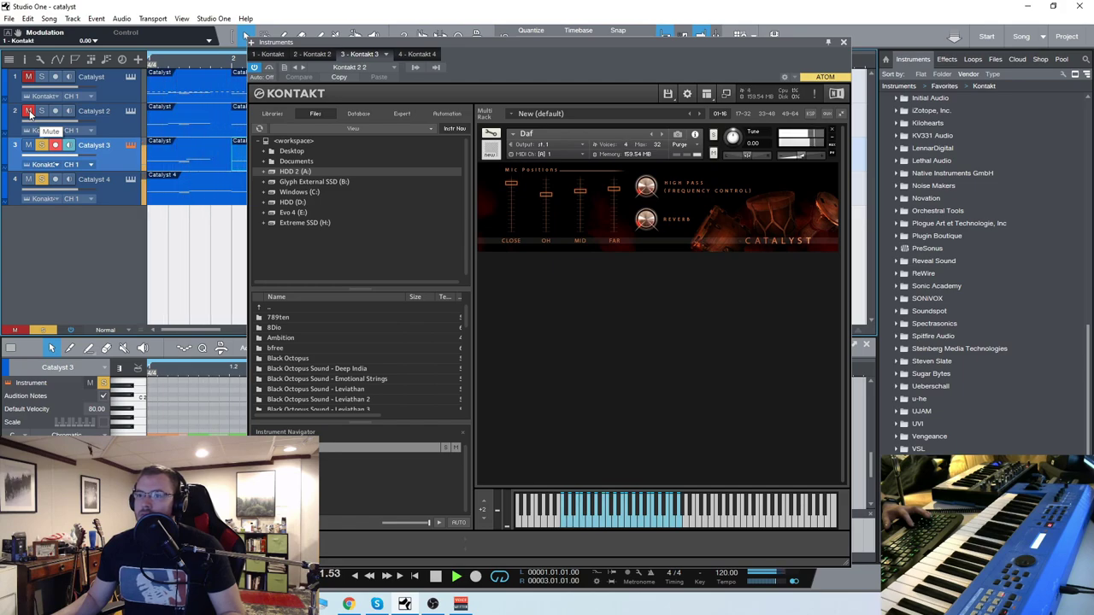
{"action": "left_click", "coordinate": [29, 112]}
{"action": "left_click", "coordinate": [28, 77]}
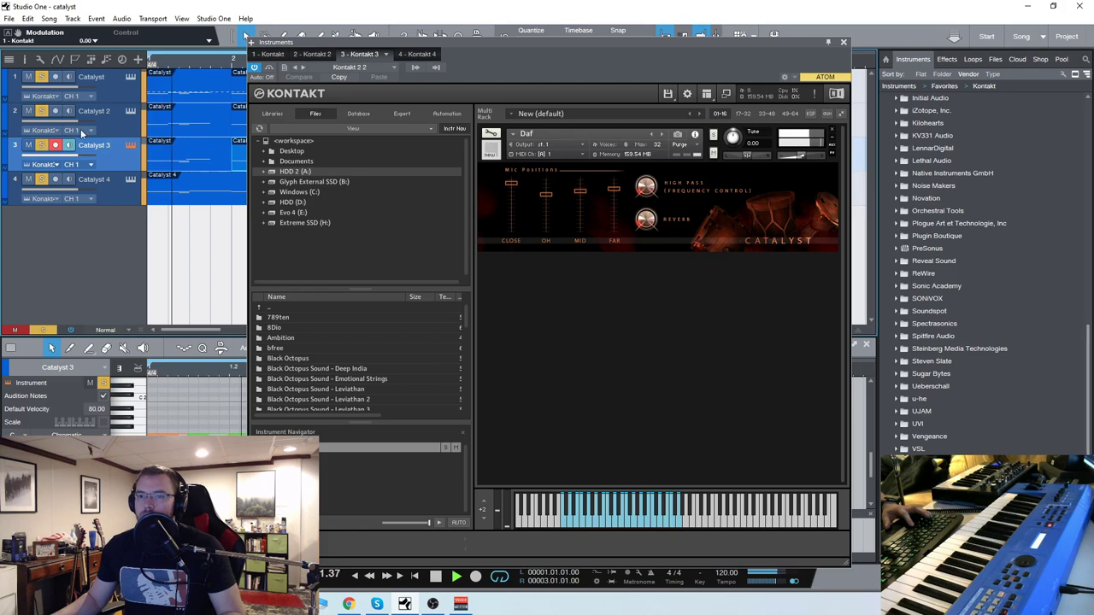
{"action": "left_click", "coordinate": [108, 129]}
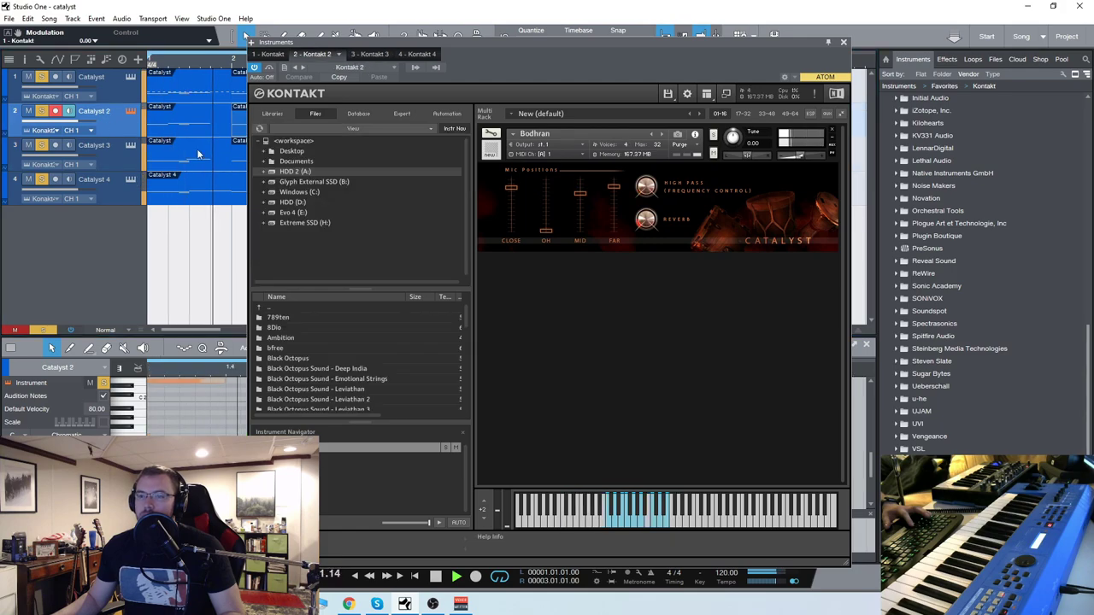
{"action": "left_click", "coordinate": [844, 42]}
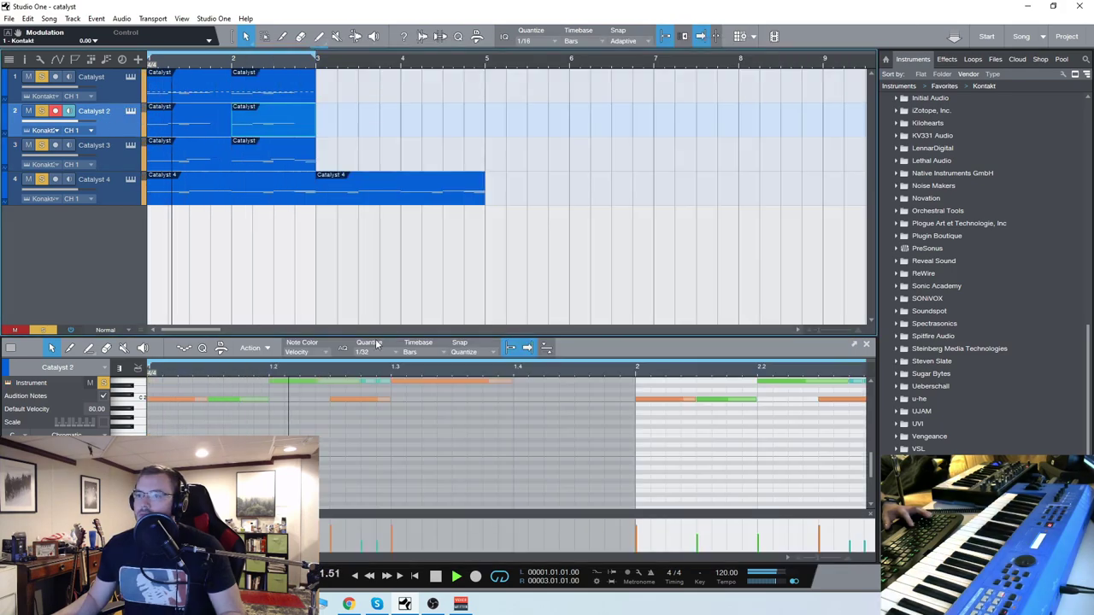
{"action": "left_click", "coordinate": [436, 577]}
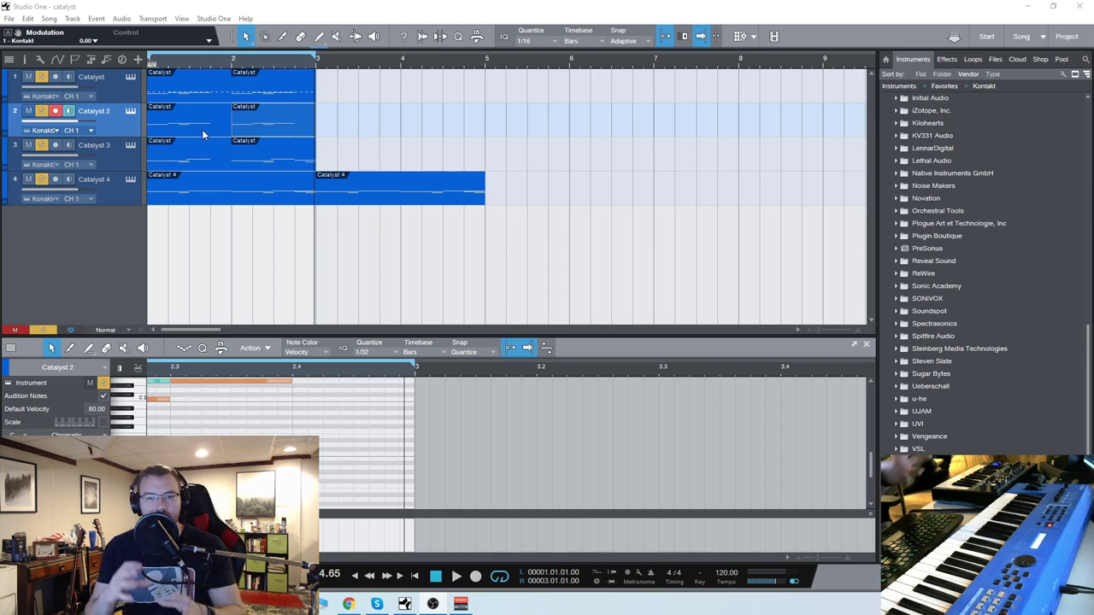
- Duplicate the Catalyst 4 track completely and load the Deep Bass Drum instrument in the copy's Kontakt
{"action": "left_click", "coordinate": [130, 191]}
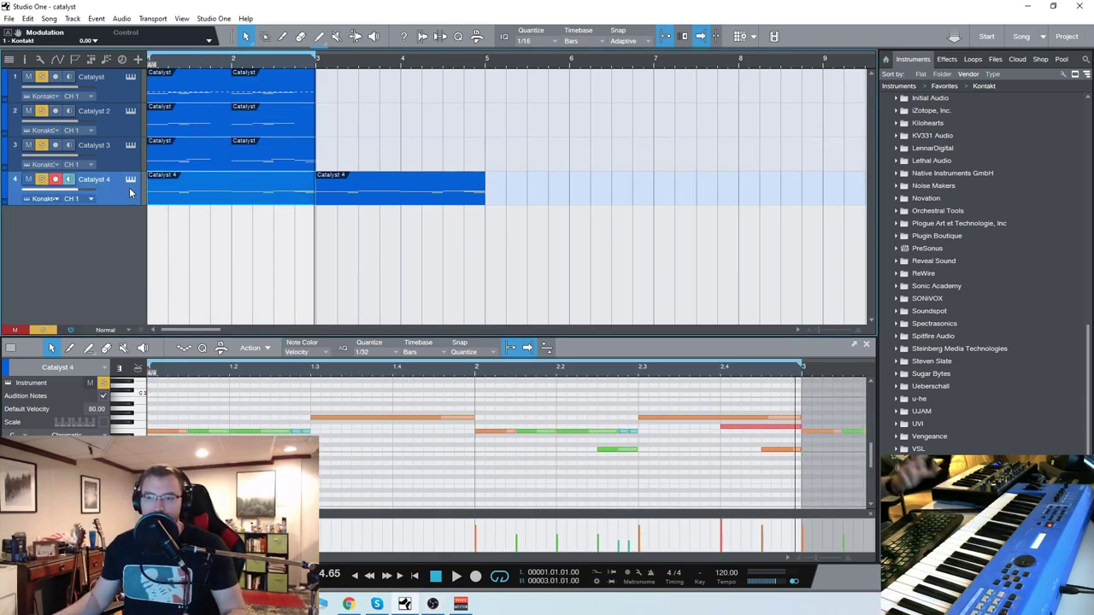
{"action": "right_click", "coordinate": [122, 190]}
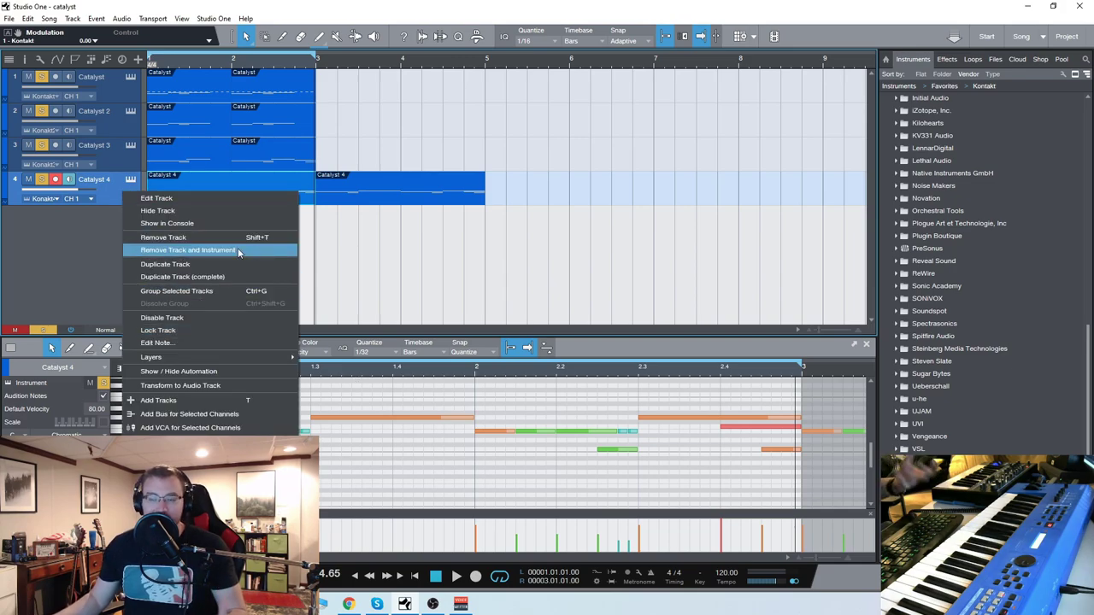
{"action": "left_click", "coordinate": [202, 277]}
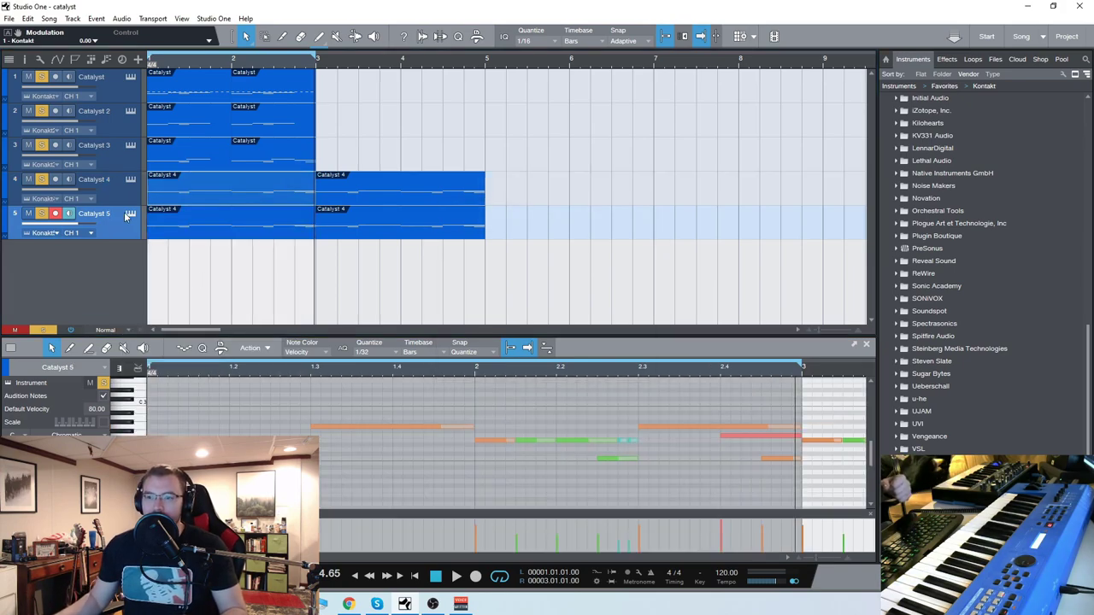
{"action": "left_click", "coordinate": [129, 213]}
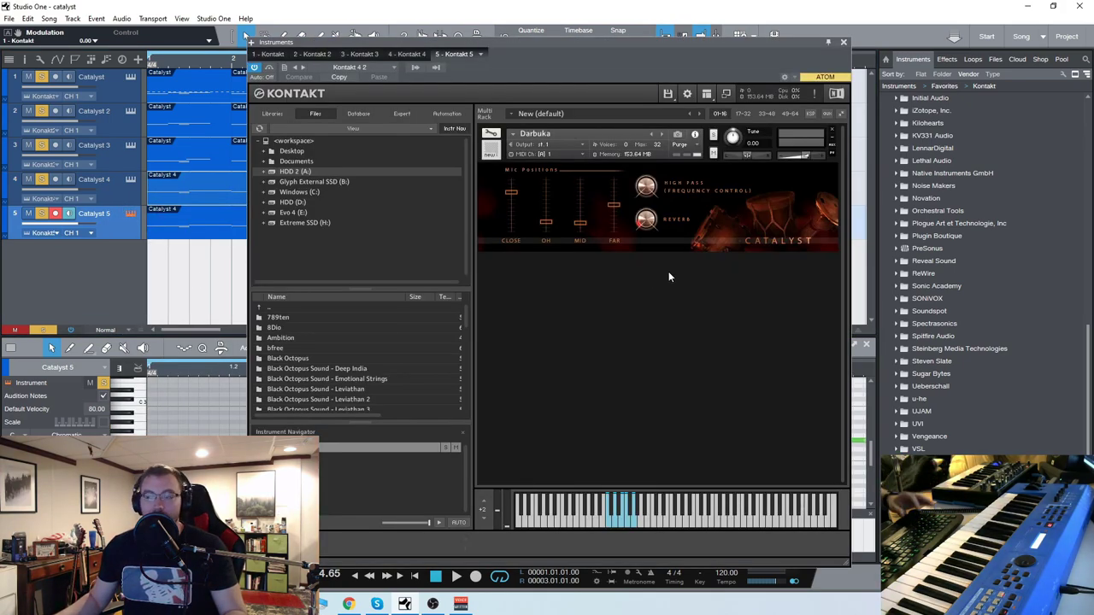
{"action": "left_click_drag", "start_coordinate": [613, 41], "coordinate": [585, 42]}
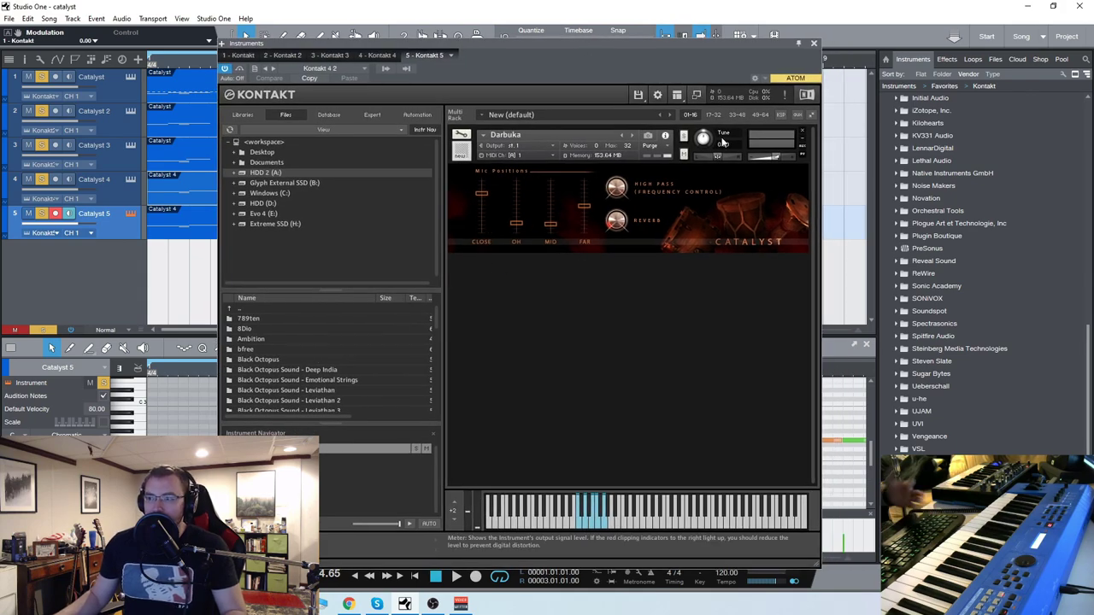
{"action": "left_click", "coordinate": [633, 136]}
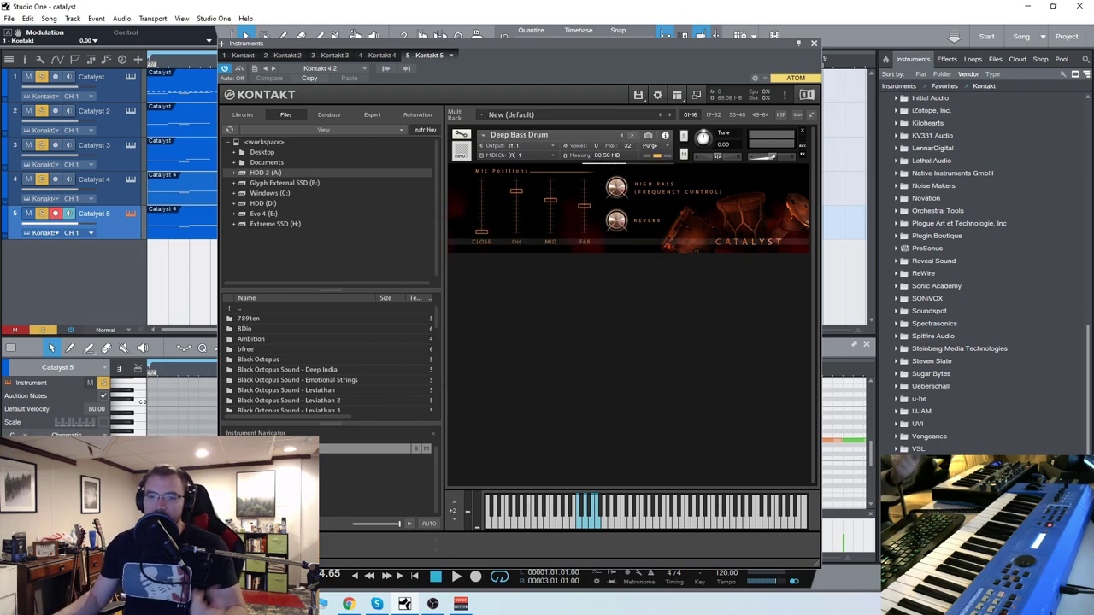
- Compare the Darbuka instrument of the Catalyst 4 track with the Deep Bass Drum of Catalyst 5
{"action": "left_click", "coordinate": [129, 180]}
{"action": "left_click", "coordinate": [130, 179]}
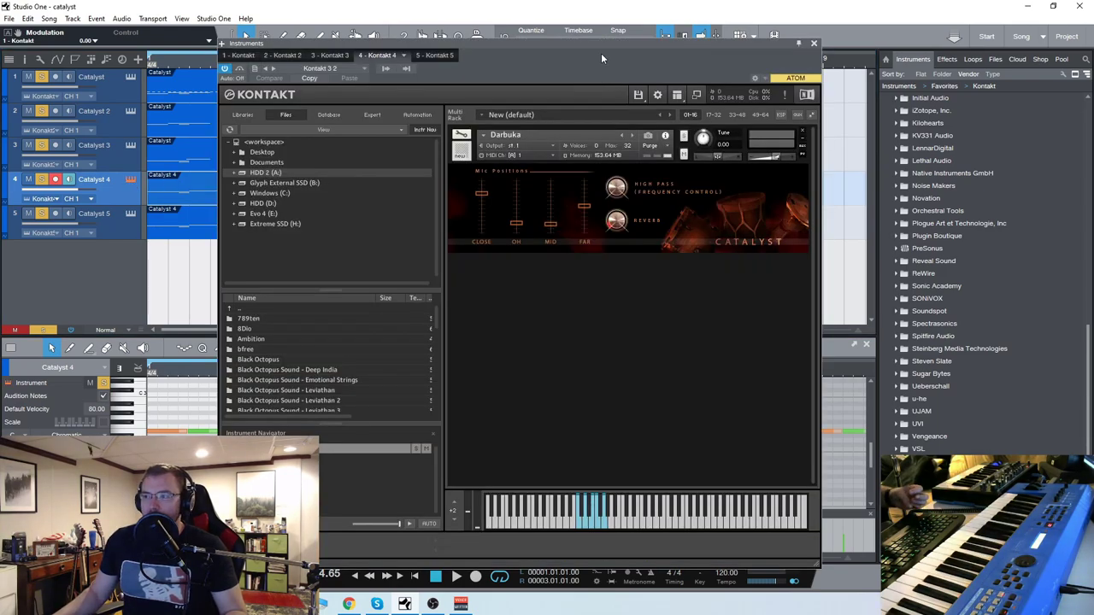
{"action": "left_click_drag", "start_coordinate": [601, 58], "coordinate": [546, 60]}
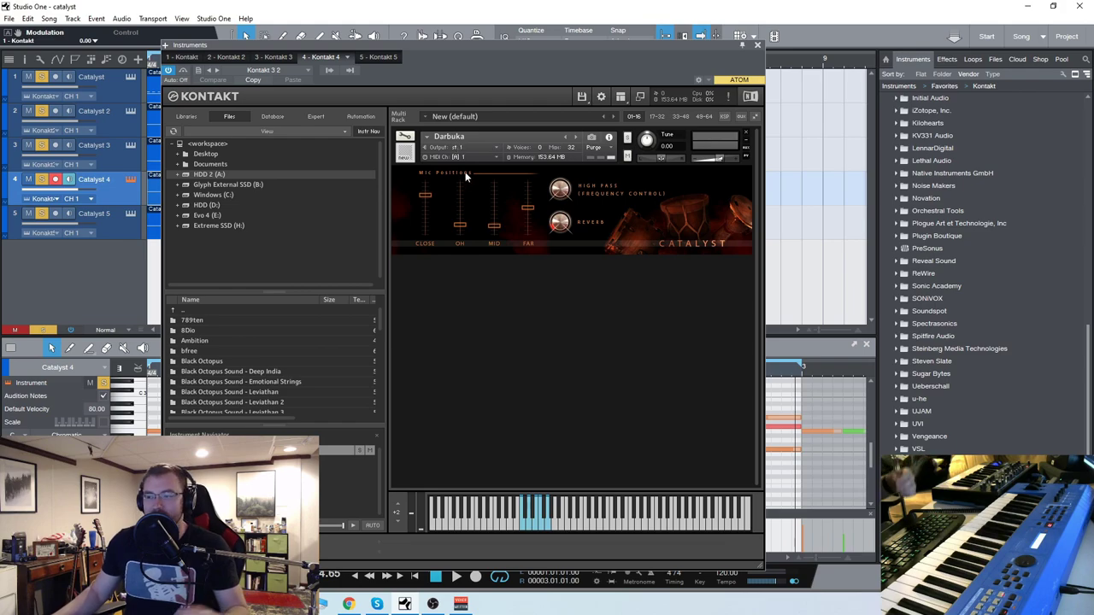
{"action": "left_click", "coordinate": [129, 214]}
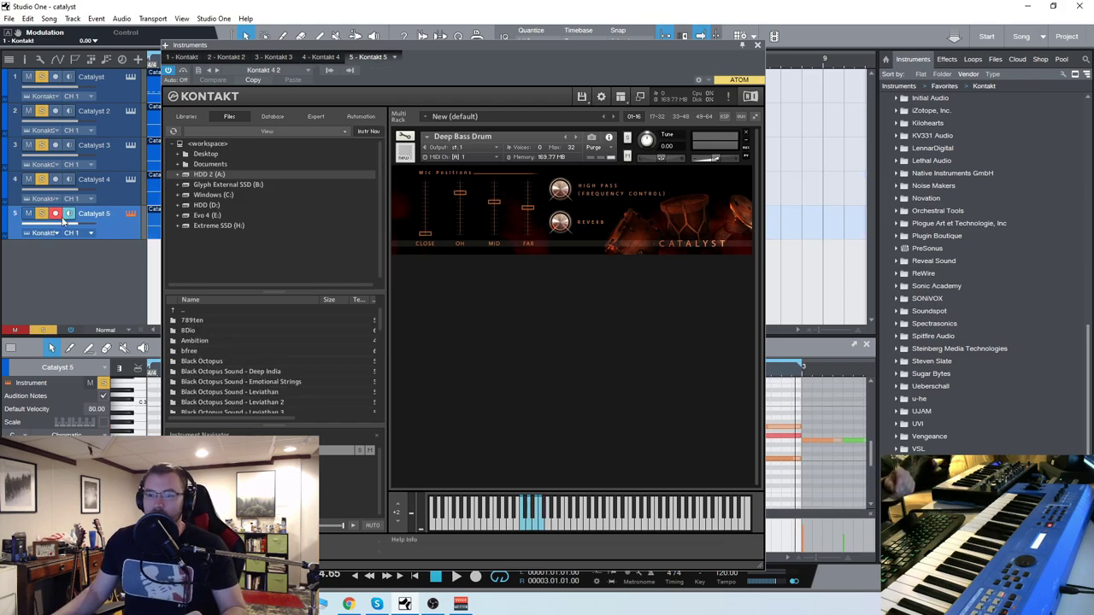
- Mute the first four tracks to leave only Catalyst 5 soloed, and play the Deep Bass Drum pattern
{"action": "left_click", "coordinate": [28, 178]}
{"action": "left_click", "coordinate": [28, 144]}
{"action": "left_click", "coordinate": [28, 110]}
{"action": "left_click", "coordinate": [28, 76]}
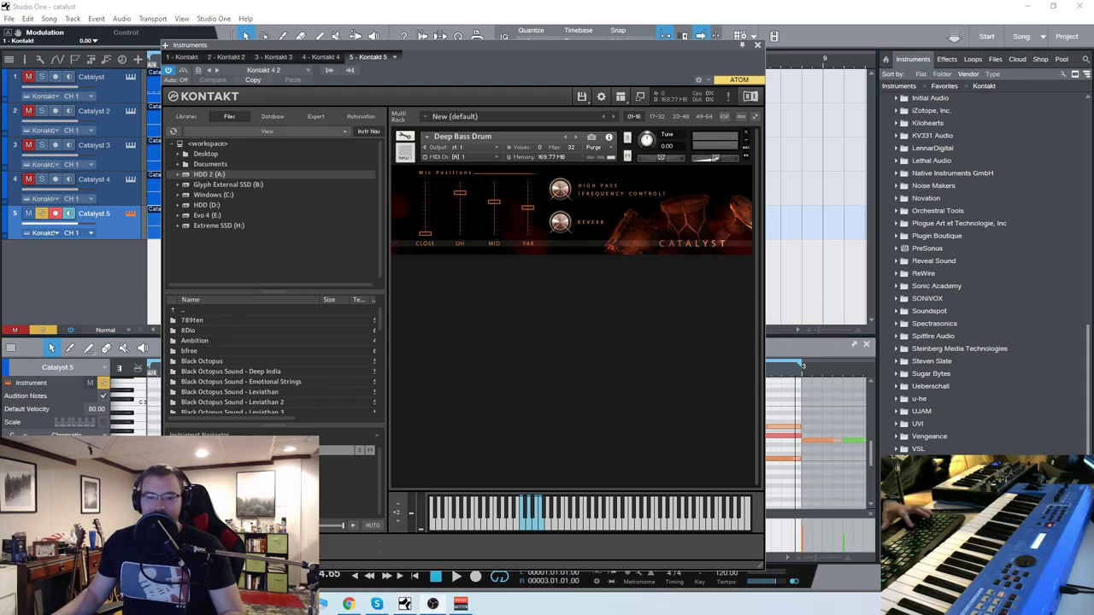
{"action": "key", "text": "space"}
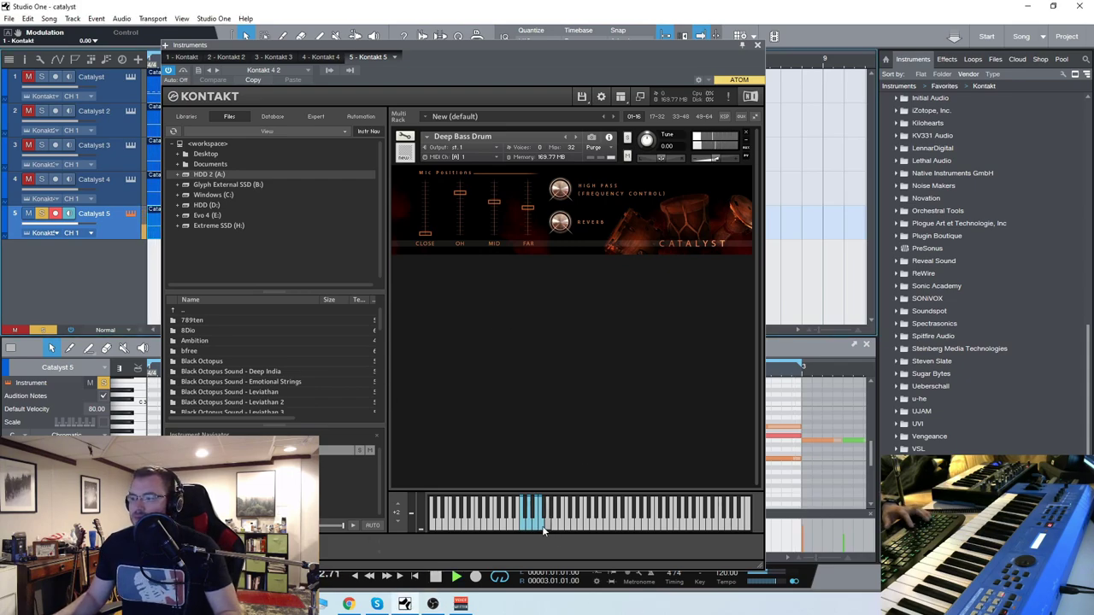
{"action": "key", "text": "space"}
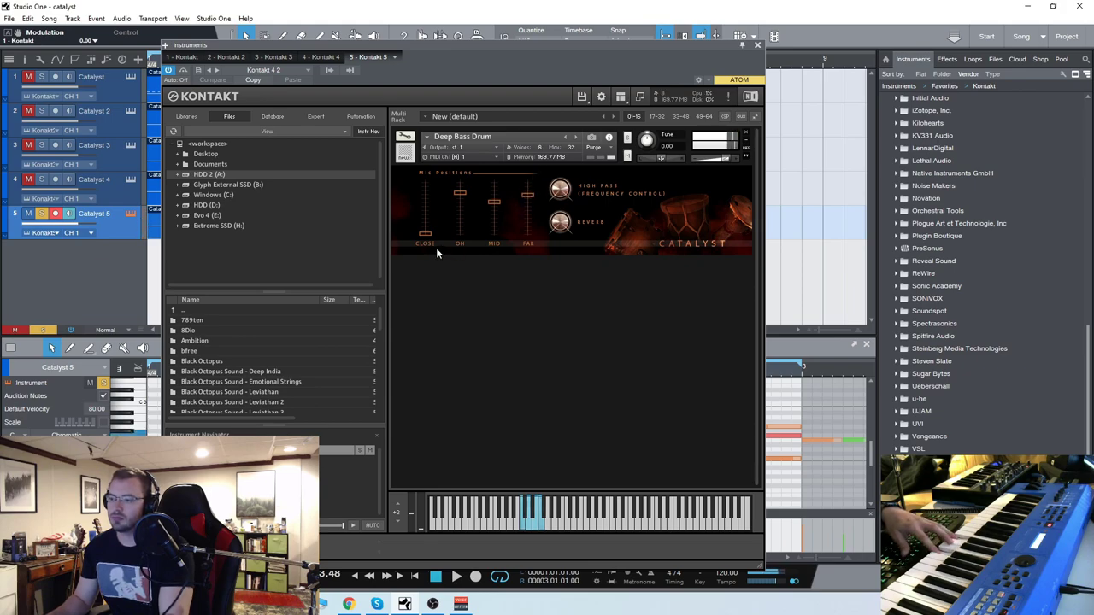
- Raise the Deep Bass Drum's Close mic near the top, lower OH and Mid, and audition Far lowered and raised to about the middle
{"action": "left_click_drag", "start_coordinate": [426, 234], "coordinate": [461, 147]}
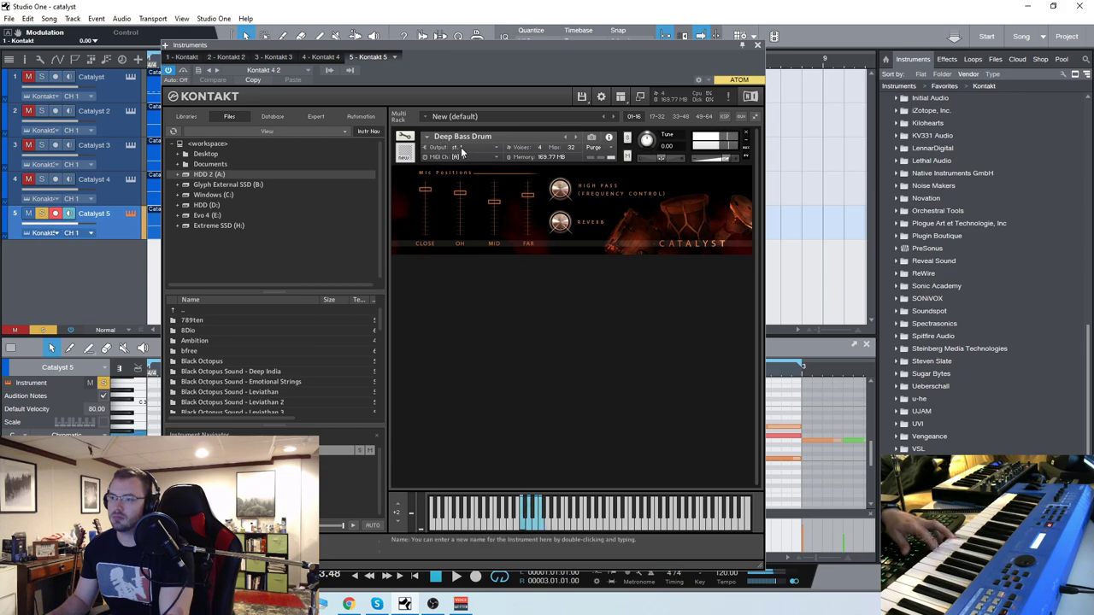
{"action": "left_click_drag", "start_coordinate": [529, 195], "coordinate": [530, 239]}
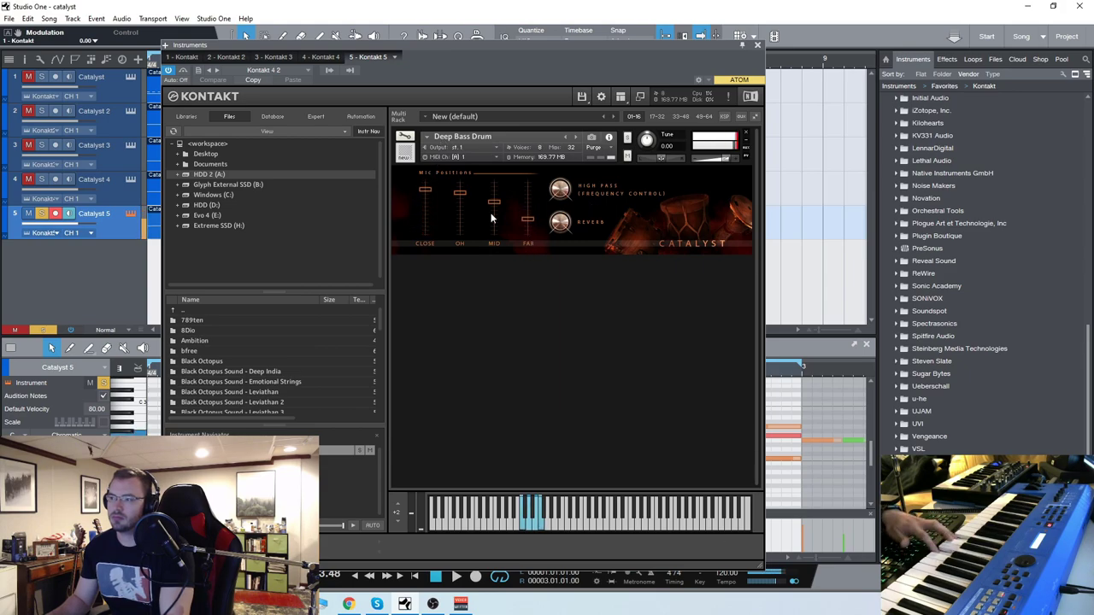
{"action": "left_click_drag", "start_coordinate": [500, 203], "coordinate": [530, 198]}
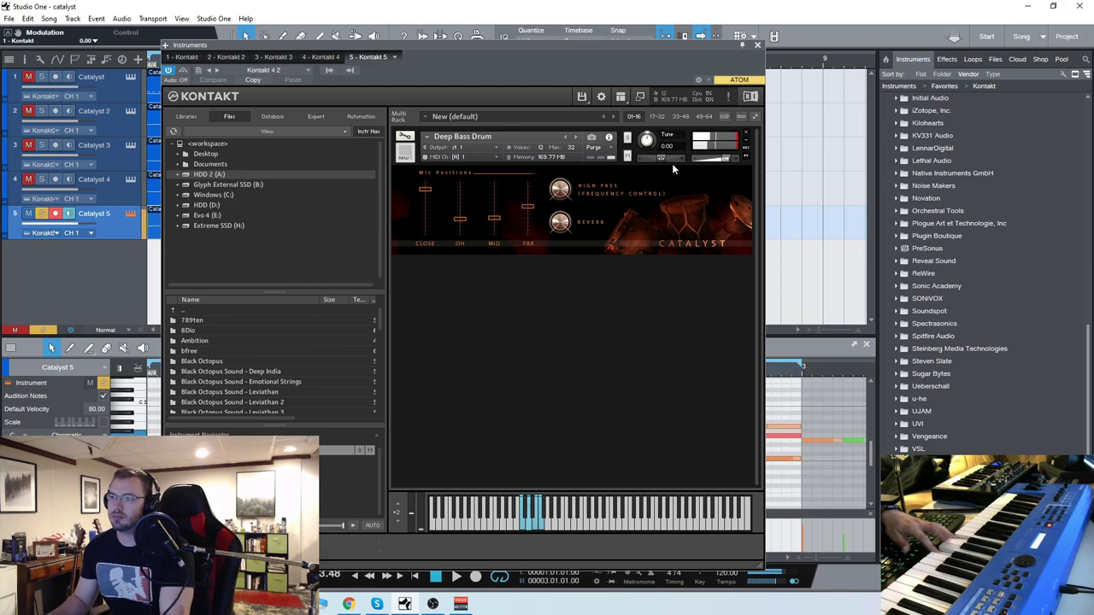
- Load the Djembe in Catalyst 5, raise Close to maximum, and audition Far at minimum and raised to the upper half
{"action": "left_click", "coordinate": [577, 138]}
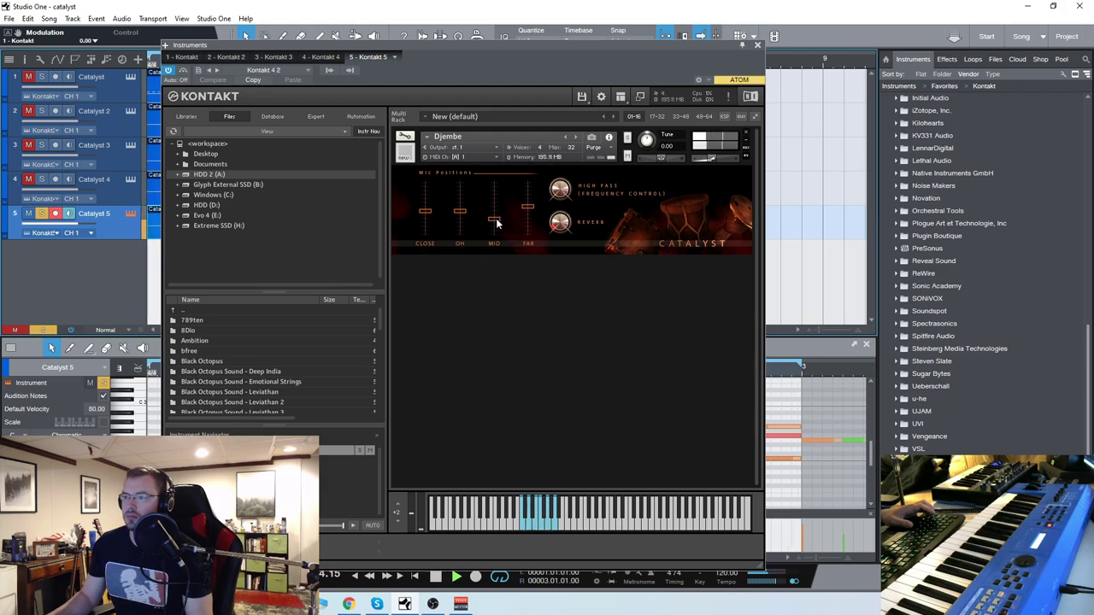
{"action": "left_click_drag", "start_coordinate": [534, 209], "coordinate": [526, 270]}
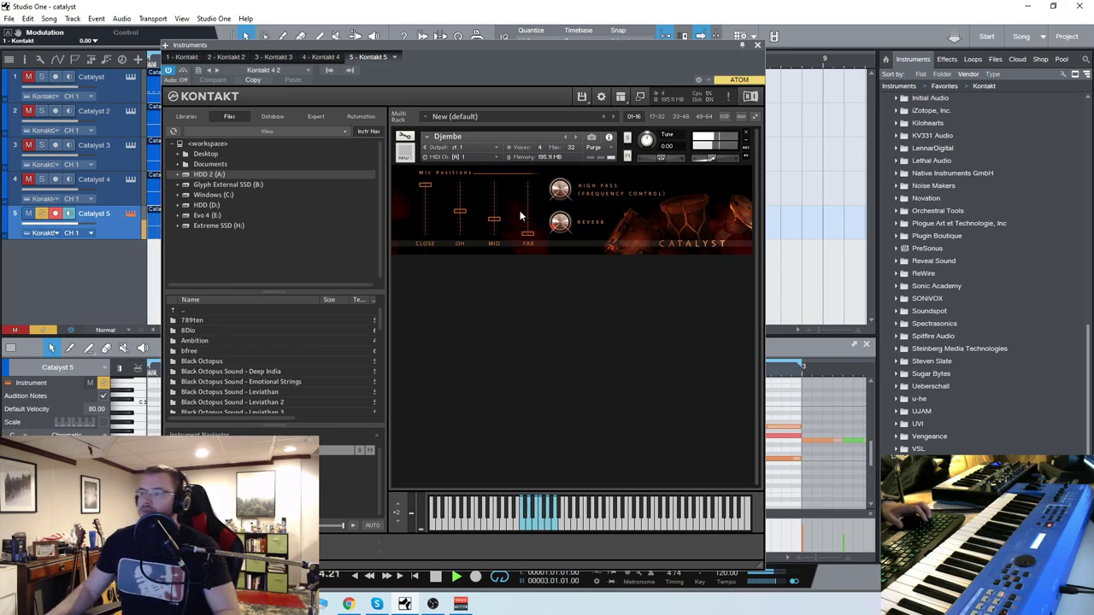
{"action": "left_click_drag", "start_coordinate": [527, 234], "coordinate": [533, 185]}
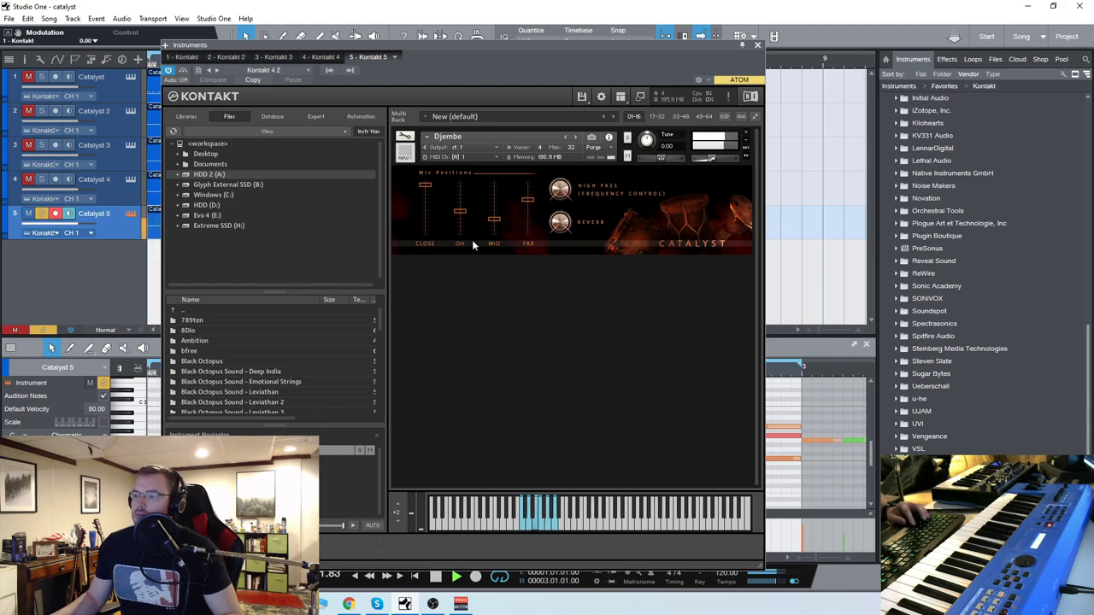
{"action": "left_click", "coordinate": [758, 45]}
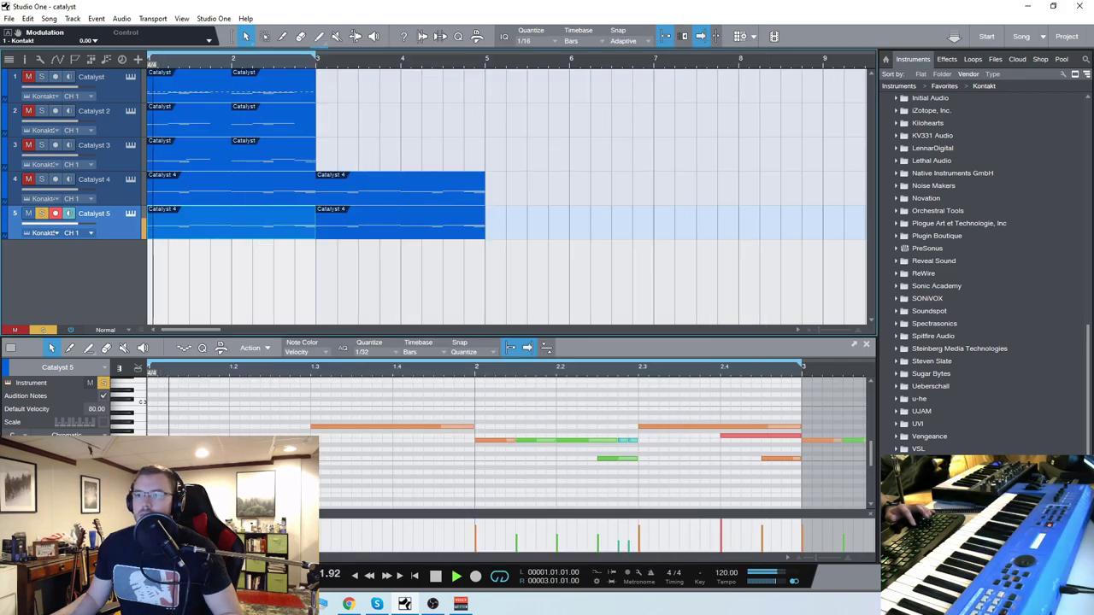
- Check the first track's Big Floor Tom, and replace the Djembe in Catalyst 5 with the Frame Drum
{"action": "left_click", "coordinate": [130, 76]}
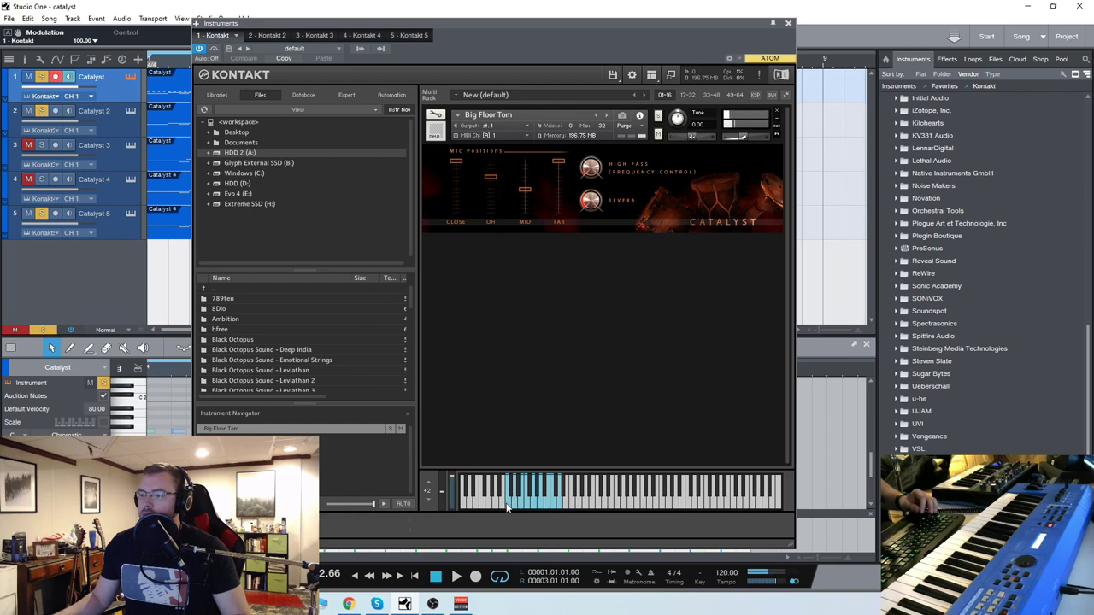
{"action": "left_click", "coordinate": [788, 24]}
{"action": "left_click", "coordinate": [131, 215]}
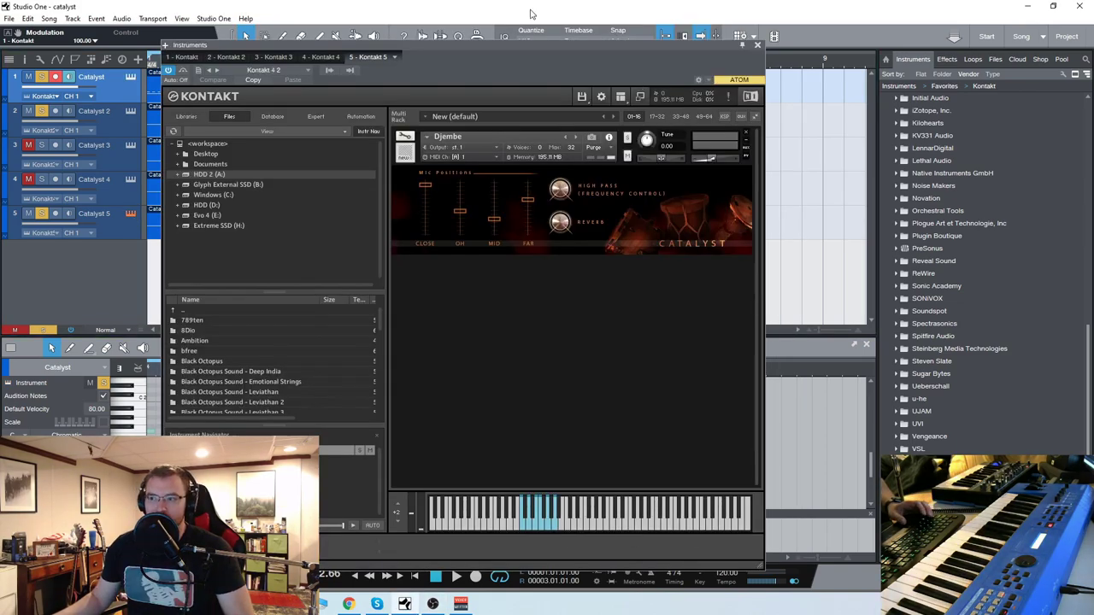
{"action": "left_click_drag", "start_coordinate": [527, 46], "coordinate": [515, 36]}
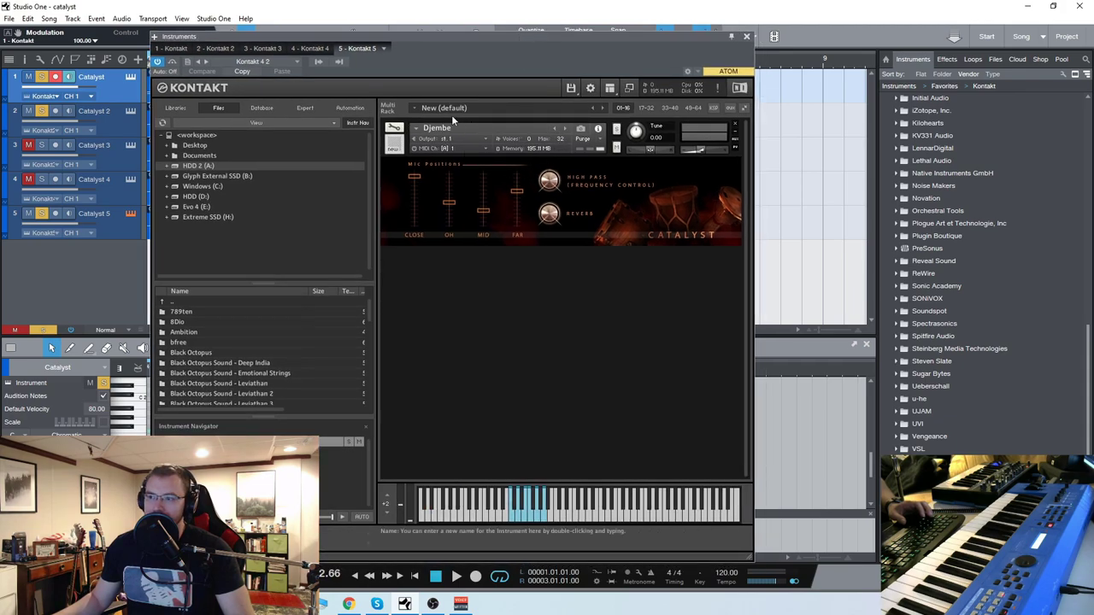
{"action": "left_click", "coordinate": [565, 128]}
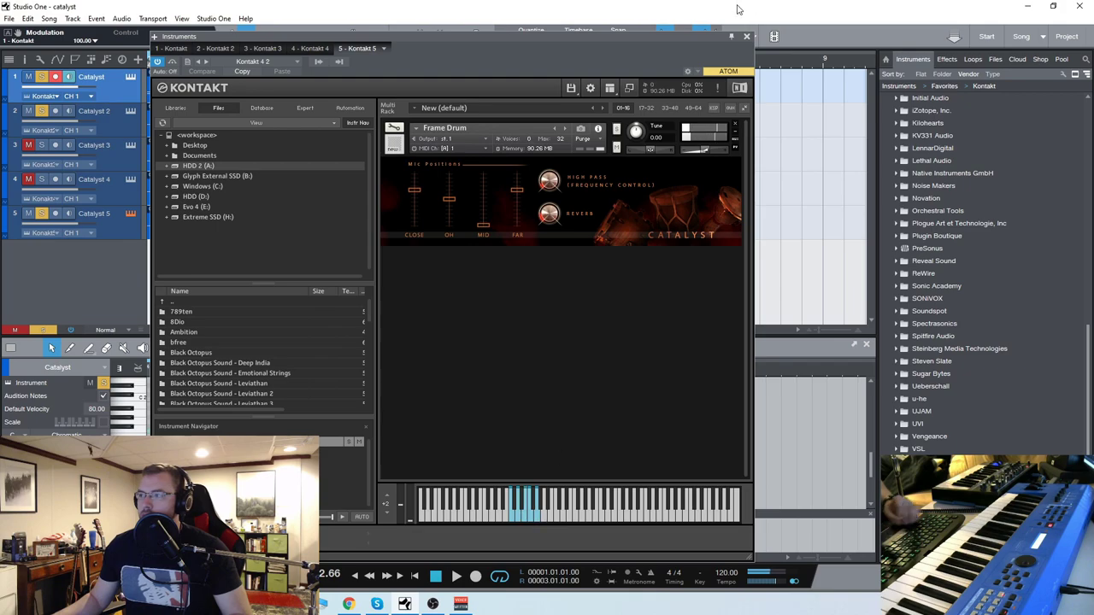
{"action": "left_click", "coordinate": [747, 36]}
- Start playback and take Catalyst 2 and the first track out of solo to leave only Catalyst 5 audible
{"action": "key", "text": "space"}
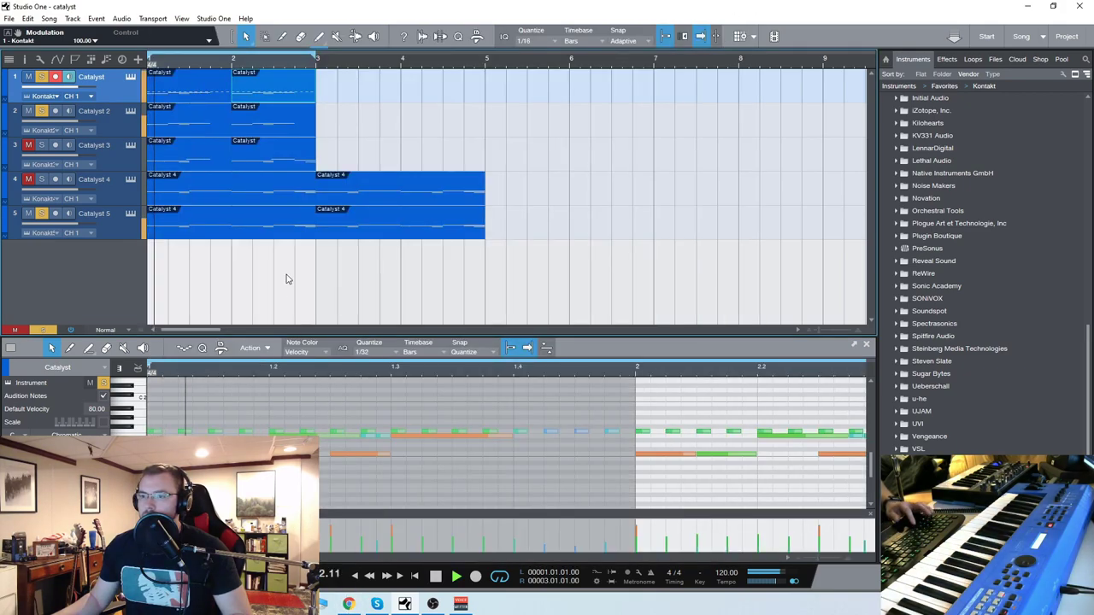
{"action": "left_click", "coordinate": [42, 111]}
{"action": "left_click", "coordinate": [42, 76]}
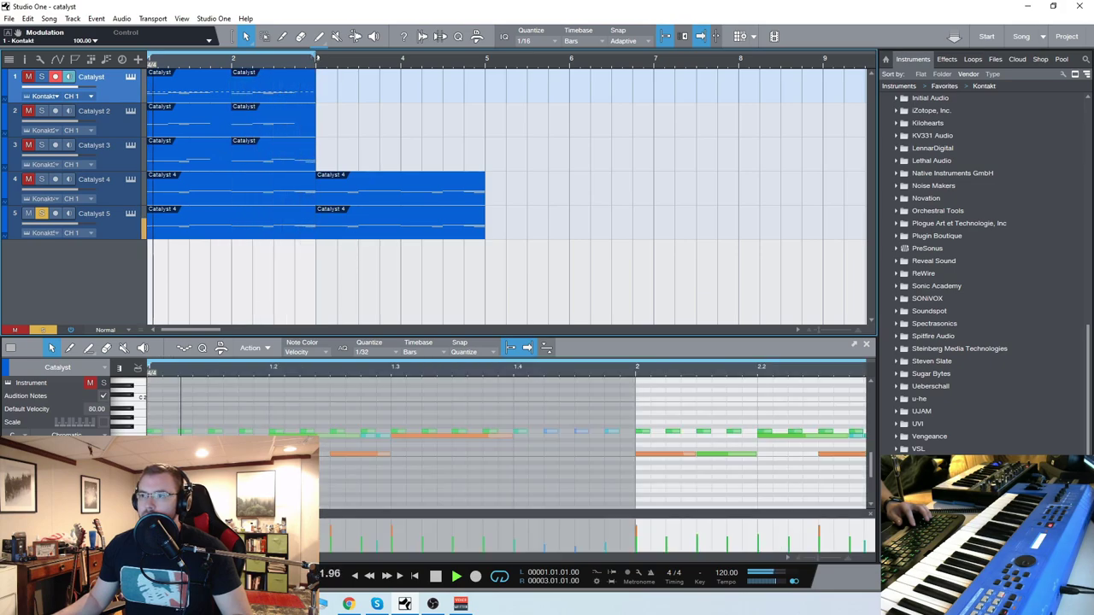
- Raise the Frame Drum's Close mic to maximum, audition Far at minimum and near the top, and close the instrument window
{"action": "left_click", "coordinate": [129, 213]}
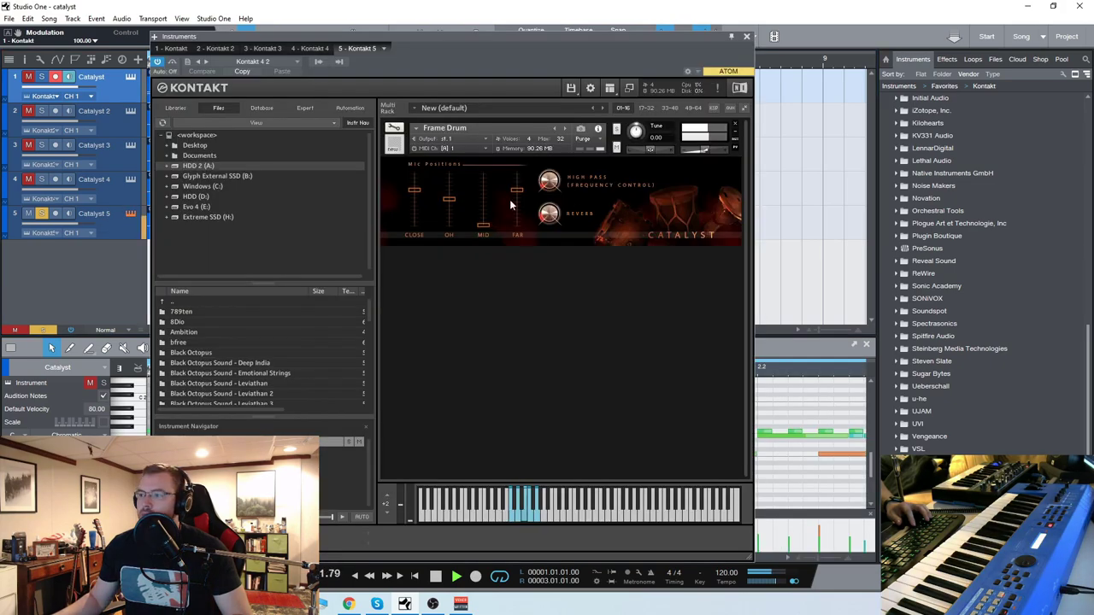
{"action": "left_click_drag", "start_coordinate": [410, 202], "coordinate": [421, 166]}
{"action": "left_click_drag", "start_coordinate": [516, 189], "coordinate": [517, 274]}
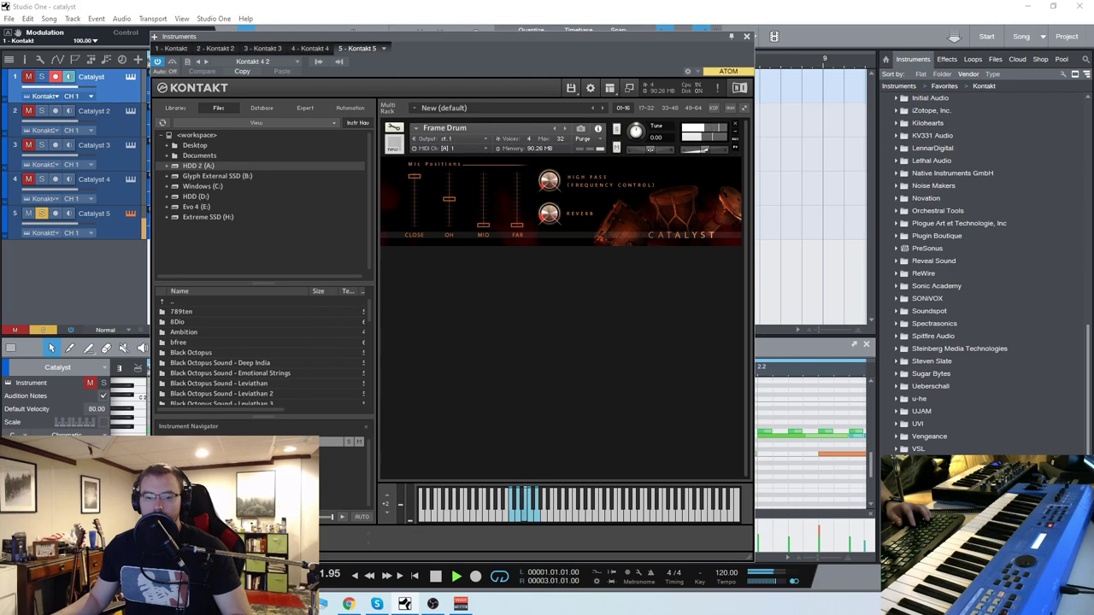
{"action": "left_click_drag", "start_coordinate": [524, 232], "coordinate": [560, 138]}
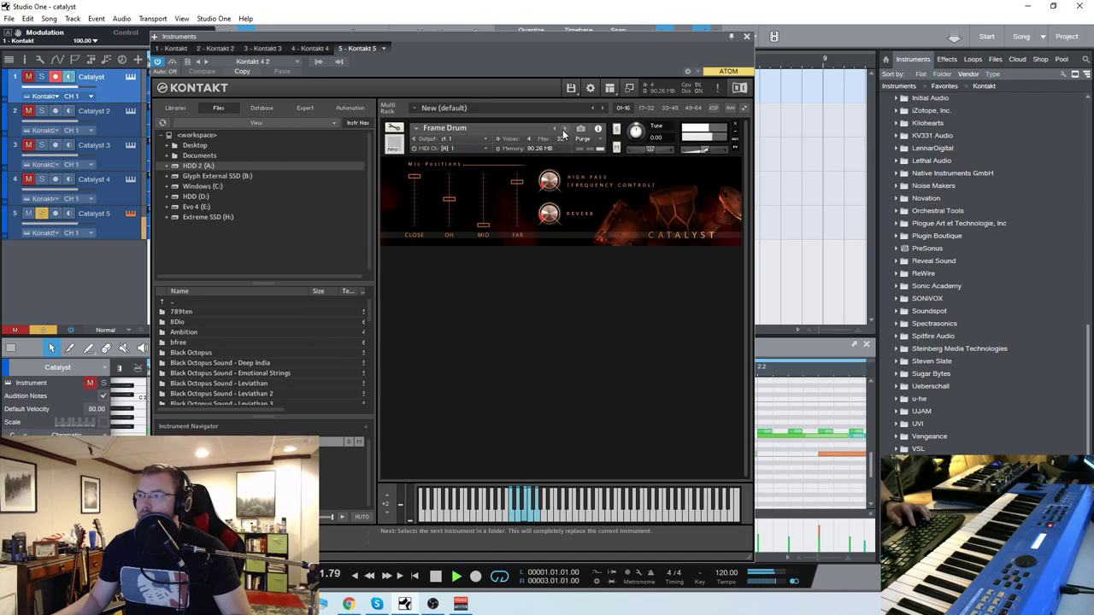
{"action": "left_click", "coordinate": [747, 36]}
- Solo the four other tracks alongside Catalyst 5, audition all five drums together, and stop playback
{"action": "left_click", "coordinate": [41, 145]}
{"action": "left_click", "coordinate": [41, 110]}
{"action": "left_click", "coordinate": [41, 76]}
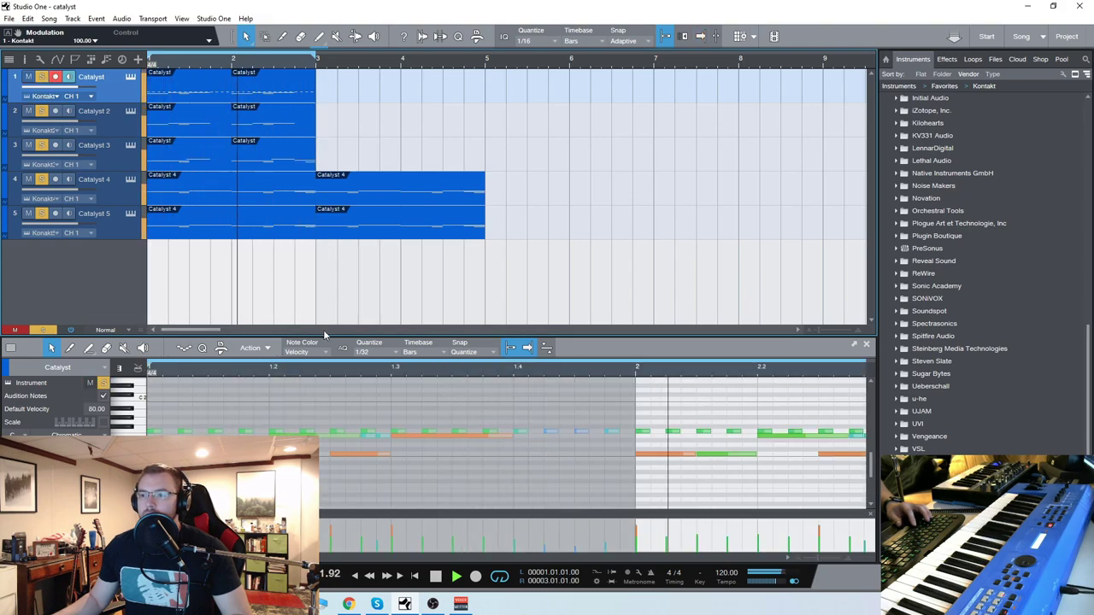
{"action": "left_click", "coordinate": [436, 577]}
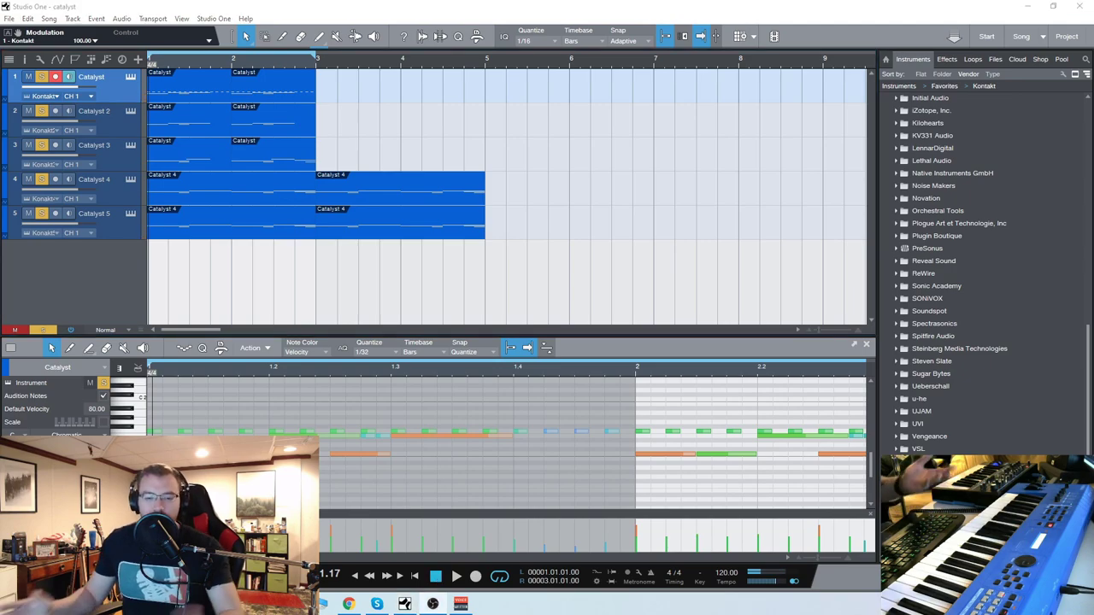